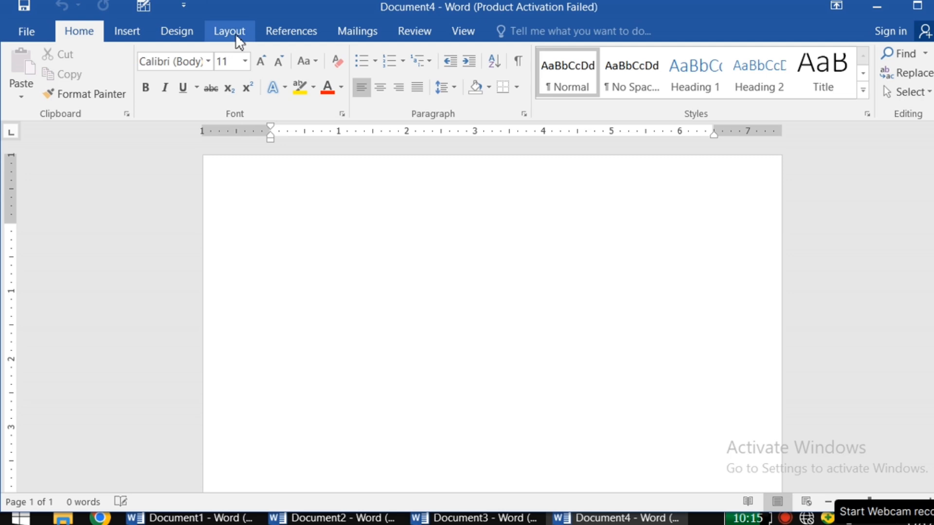
# Set the top, left, bottom and right page margins to 0 in the page setup
pyautogui.click(239, 33)
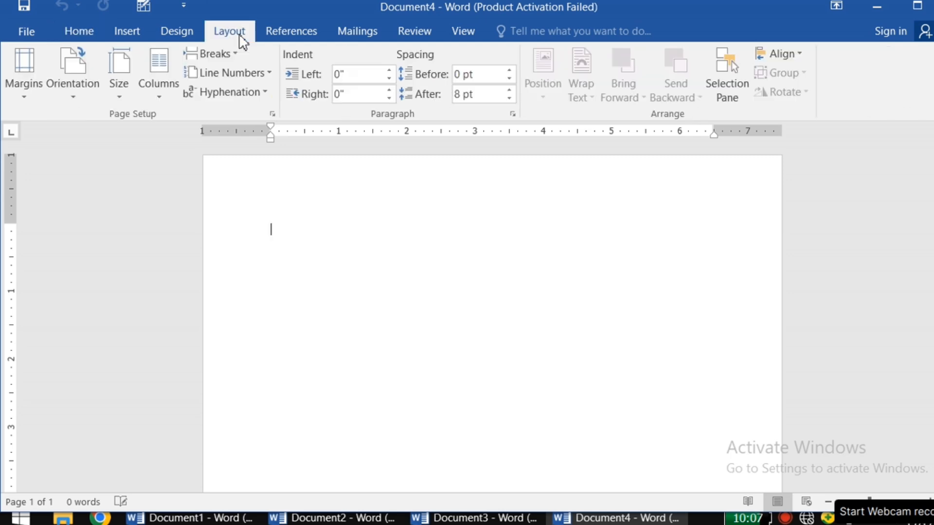
pyautogui.click(124, 80)
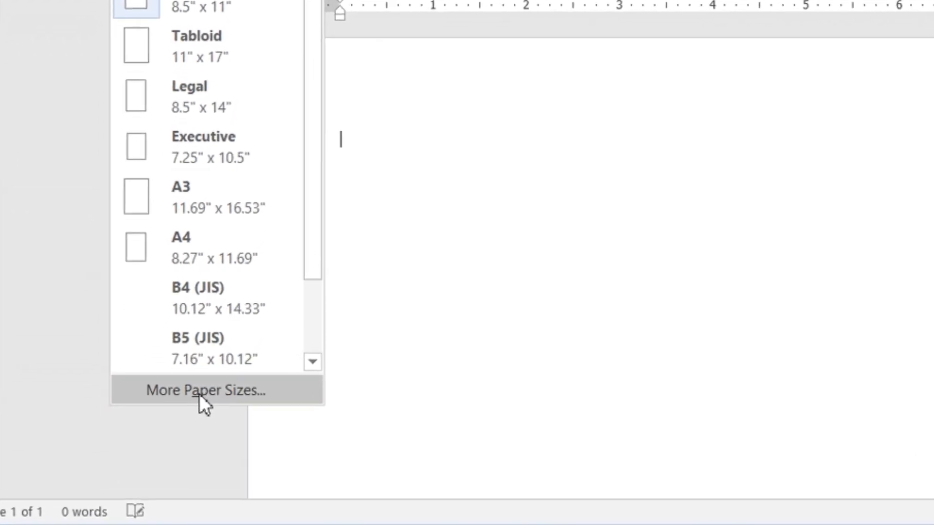
pyautogui.click(170, 413)
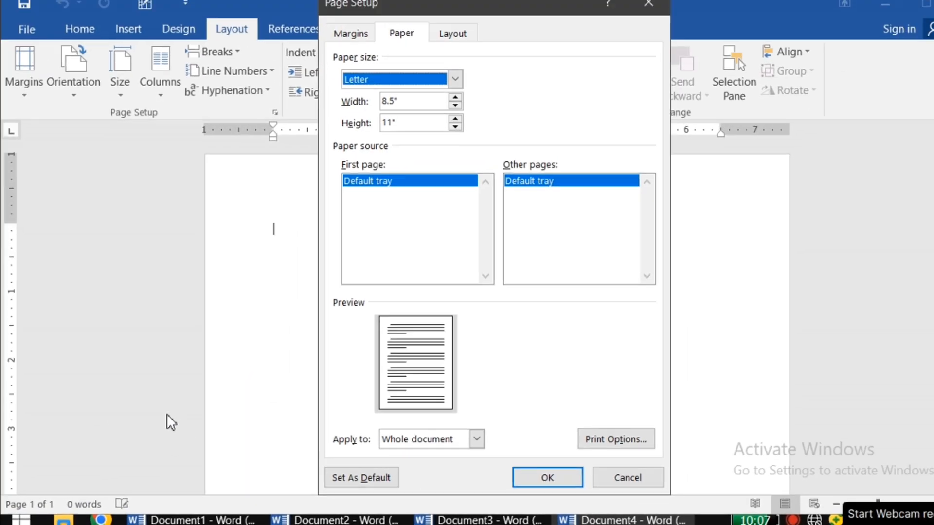
pyautogui.click(361, 34)
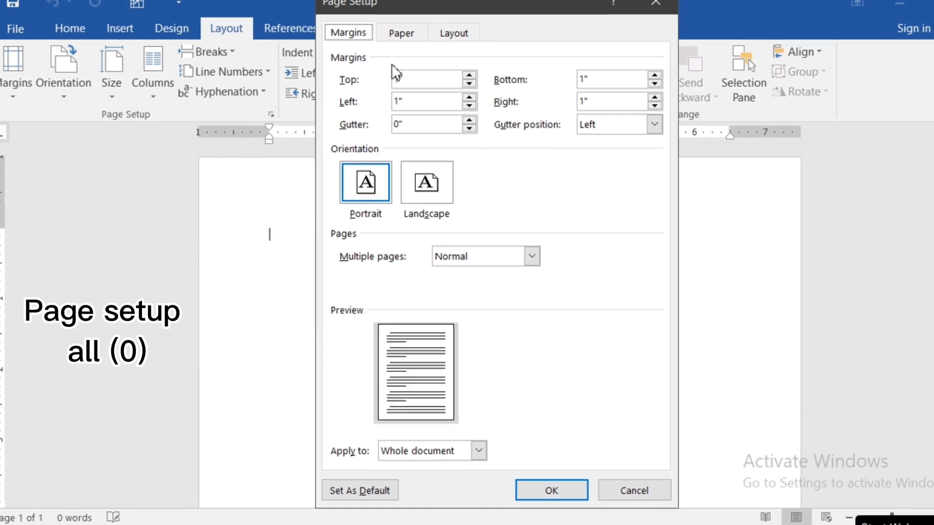
pyautogui.moveTo(410, 79); pyautogui.dragTo(390, 83)
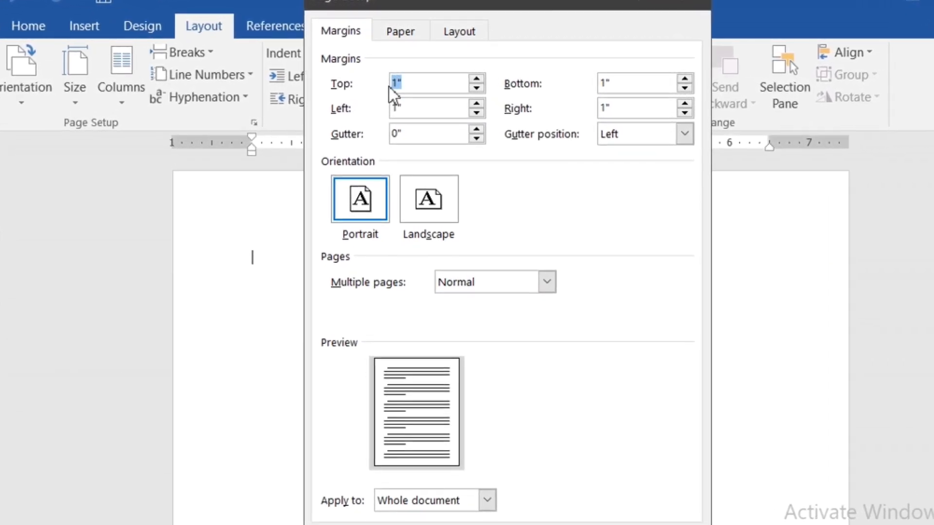
pyautogui.write('0')
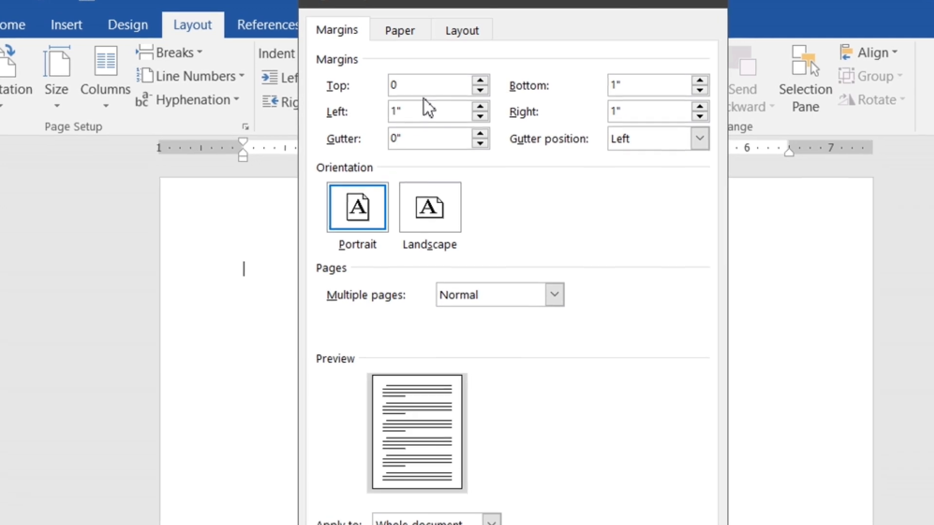
pyautogui.moveTo(429, 109); pyautogui.dragTo(389, 123)
pyautogui.write('0')
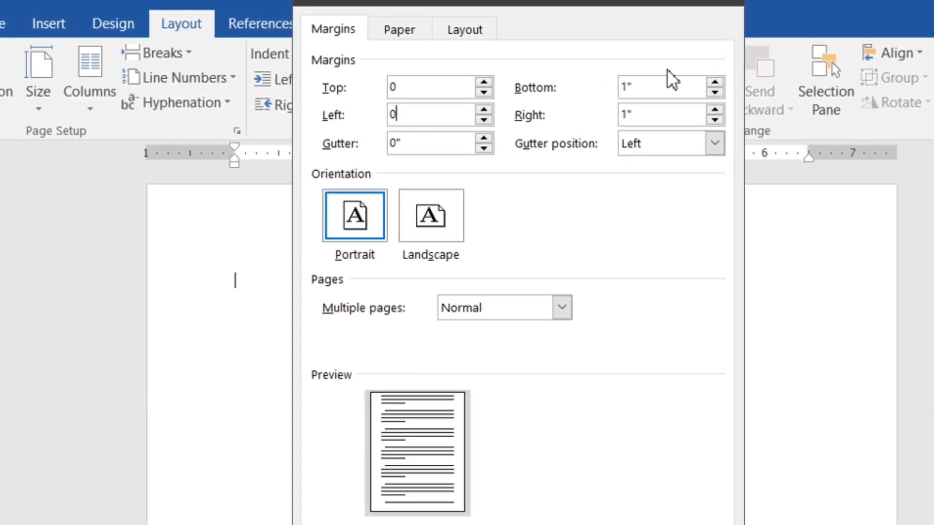
pyautogui.moveTo(654, 87); pyautogui.dragTo(617, 87)
pyautogui.write('0')
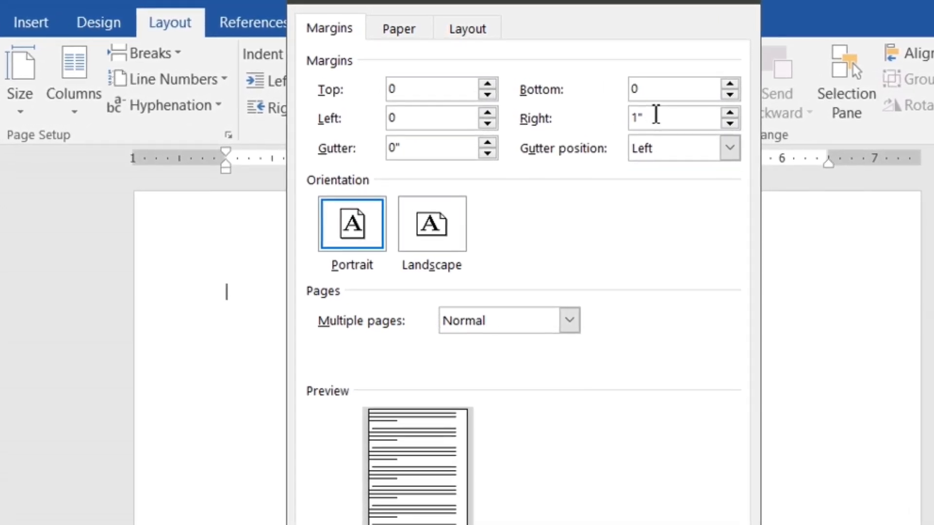
pyautogui.moveTo(659, 118); pyautogui.dragTo(607, 140)
pyautogui.write('0')
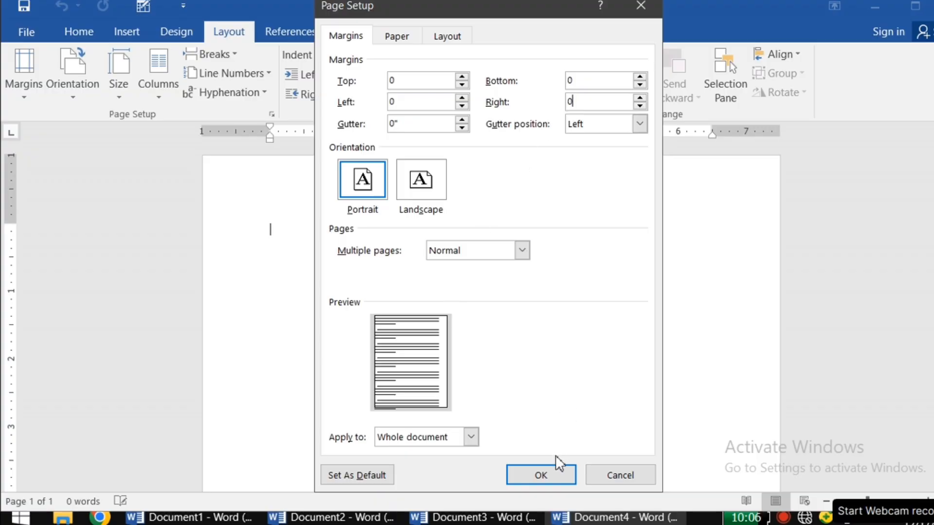
# Apply the margins to the whole document, accepting the correction to 0.33" top and left and 0.25" bottom and right
pyautogui.click(563, 474)
pyautogui.click(449, 321)
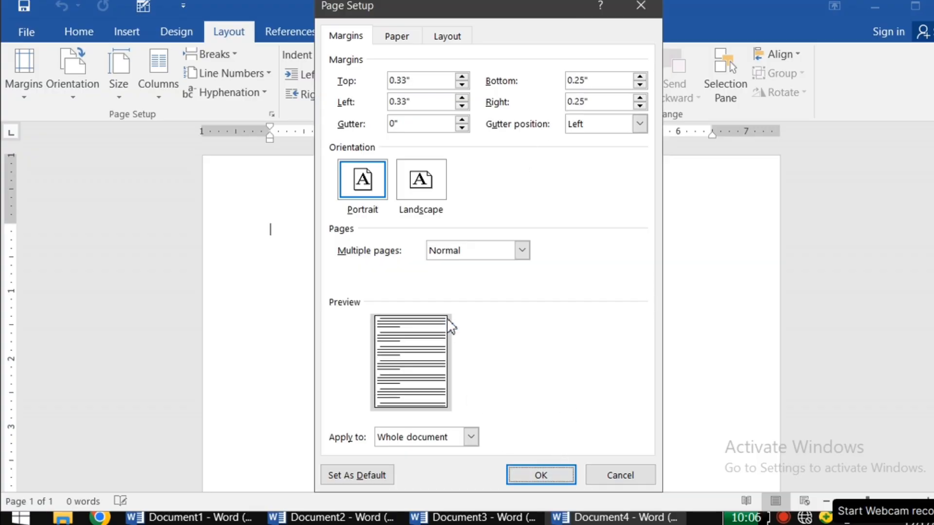
pyautogui.click(523, 473)
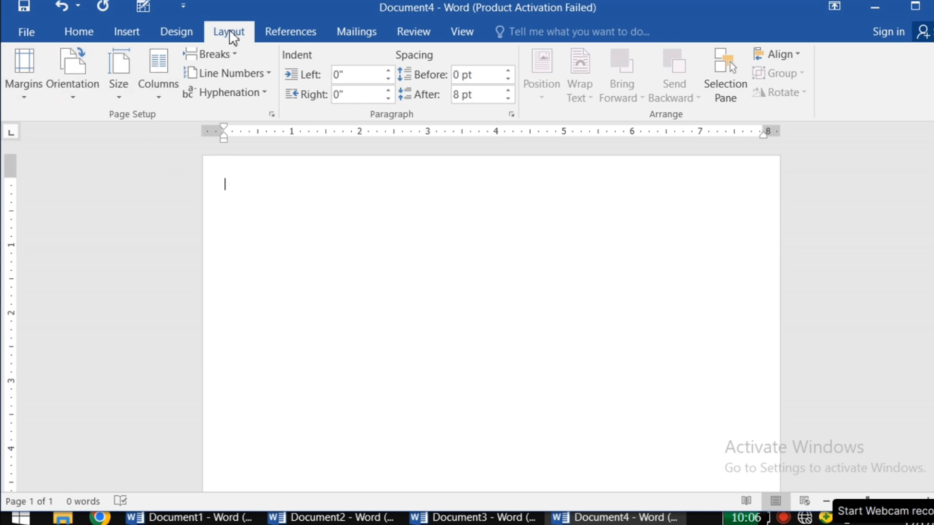
# Insert a table with one column and six rows
pyautogui.click(136, 31)
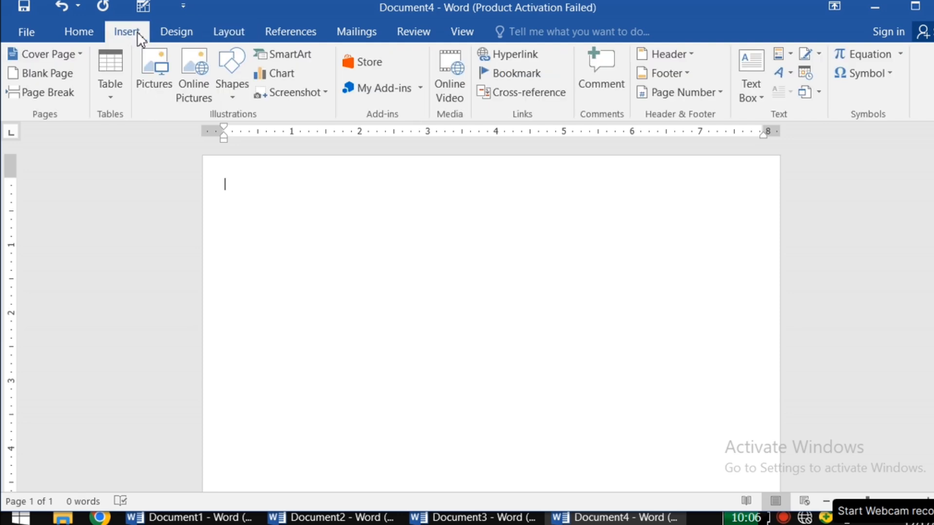
pyautogui.click(111, 72)
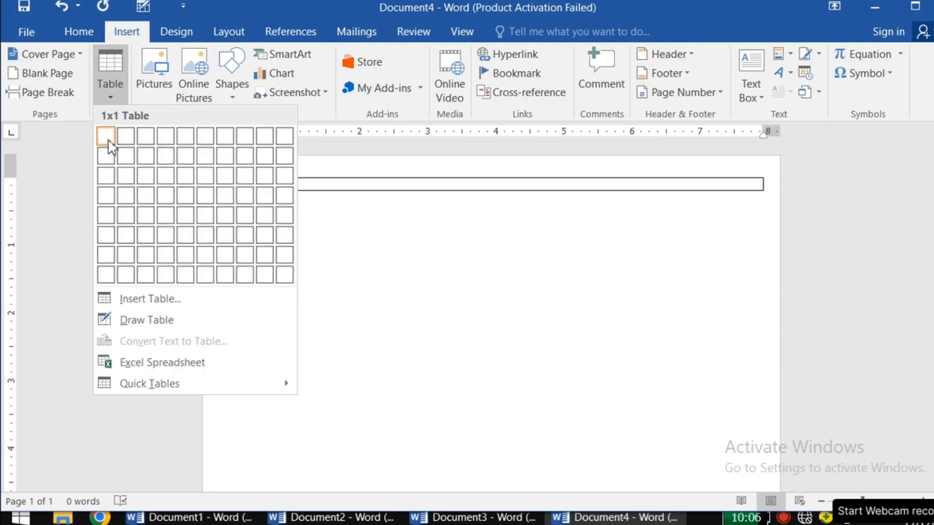
pyautogui.click(110, 237)
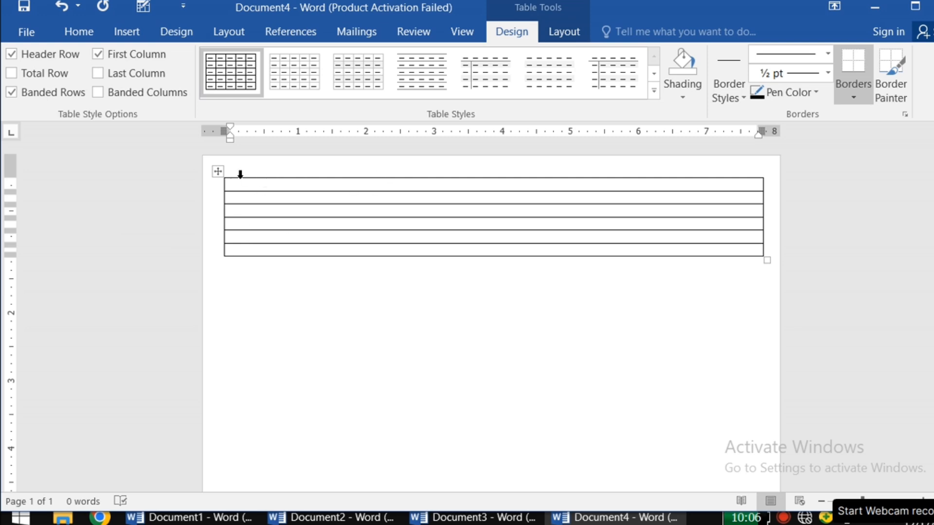
# Move the table down the page to leave a blank heading area above it
pyautogui.moveTo(217, 174); pyautogui.dragTo(198, 229)
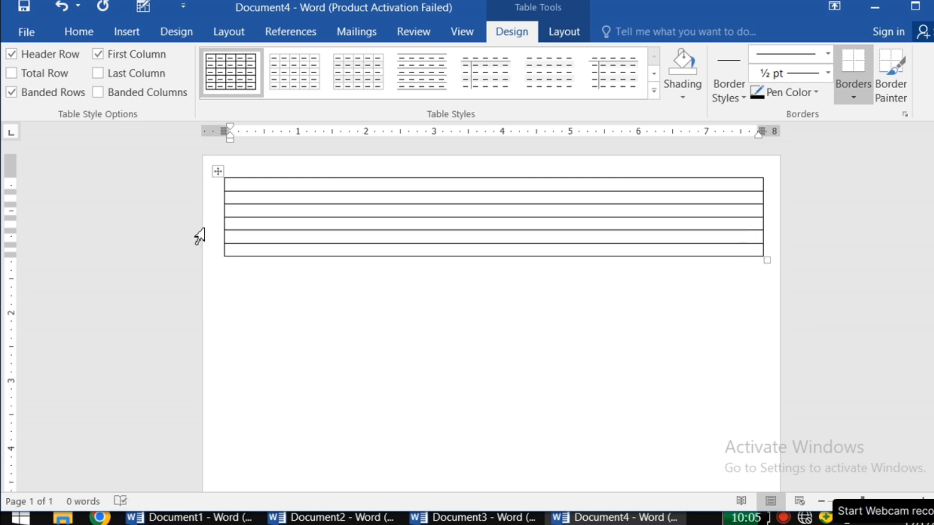
pyautogui.hotkey('ctrl', 'y')
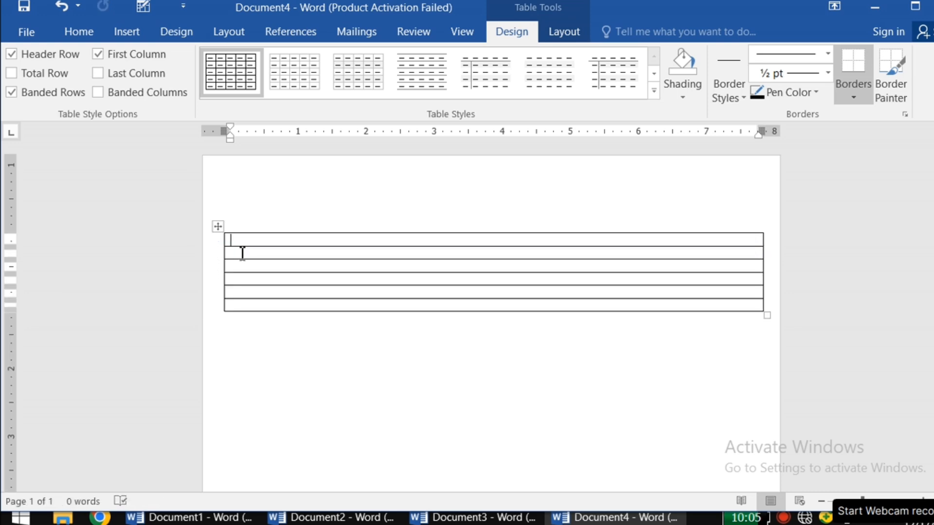
pyautogui.moveTo(215, 241)
pyautogui.mouseDown()
pyautogui.moveTo(217, 253)
pyautogui.moveTo(215, 240)
pyautogui.mouseUp()
pyautogui.click(217, 227)
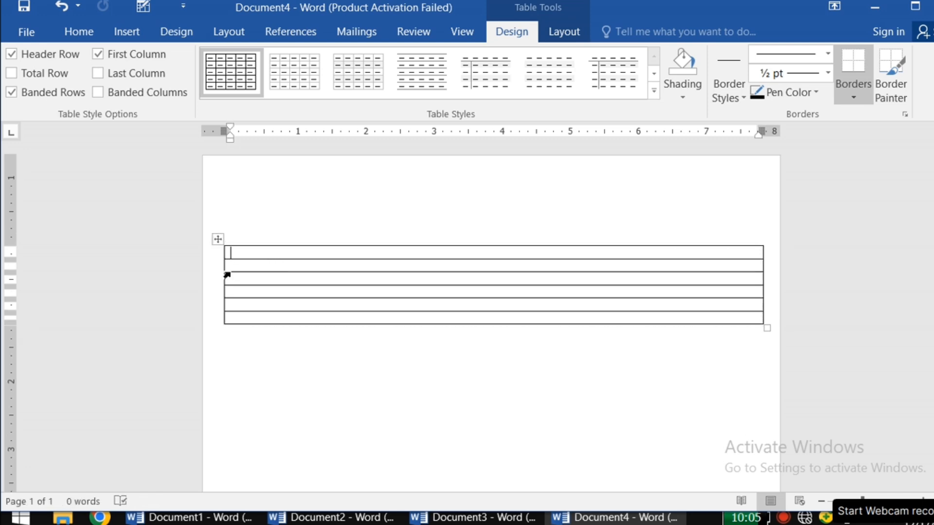
# Widen and reposition the table so its rows span the full page width from edge to edge
pyautogui.moveTo(216, 282)
pyautogui.moveTo(763, 281); pyautogui.dragTo(782, 284)
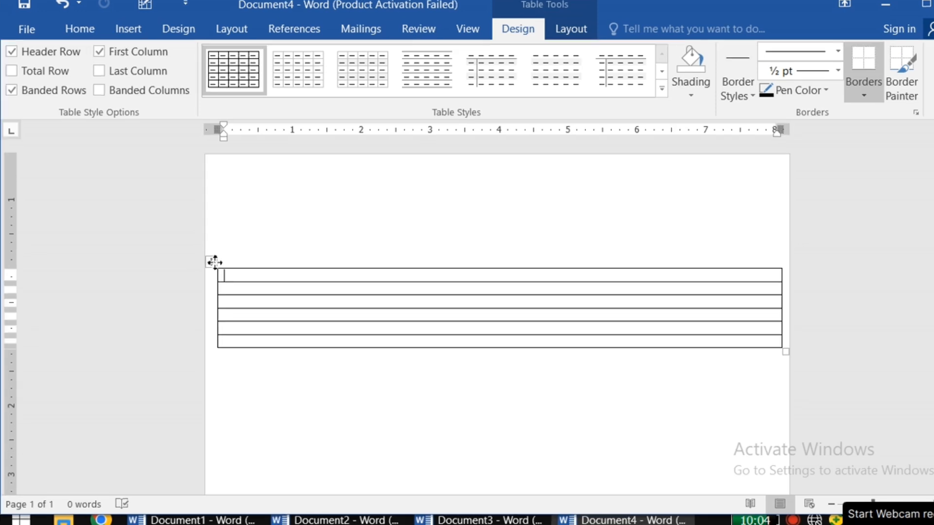
pyautogui.moveTo(214, 262); pyautogui.dragTo(195, 231)
pyautogui.click(211, 231)
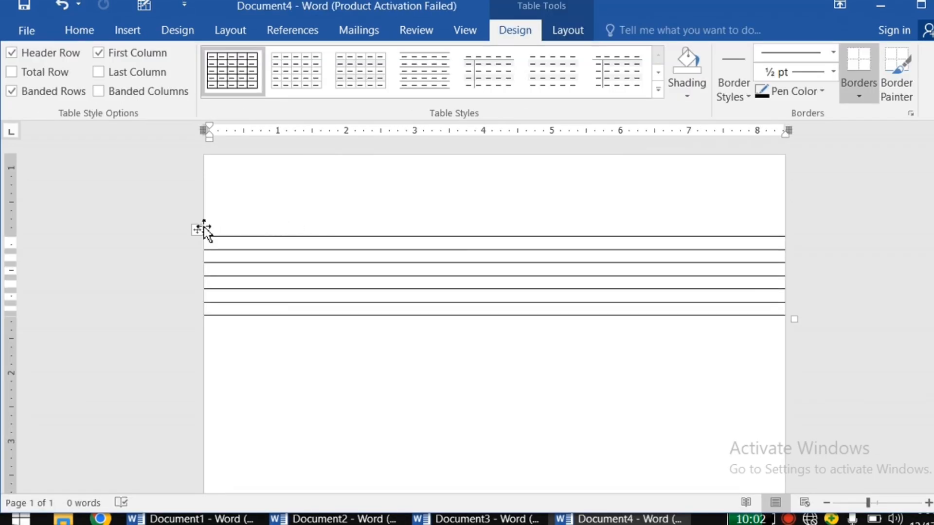
# Set the height of all table rows to 0.37"
pyautogui.click(198, 231)
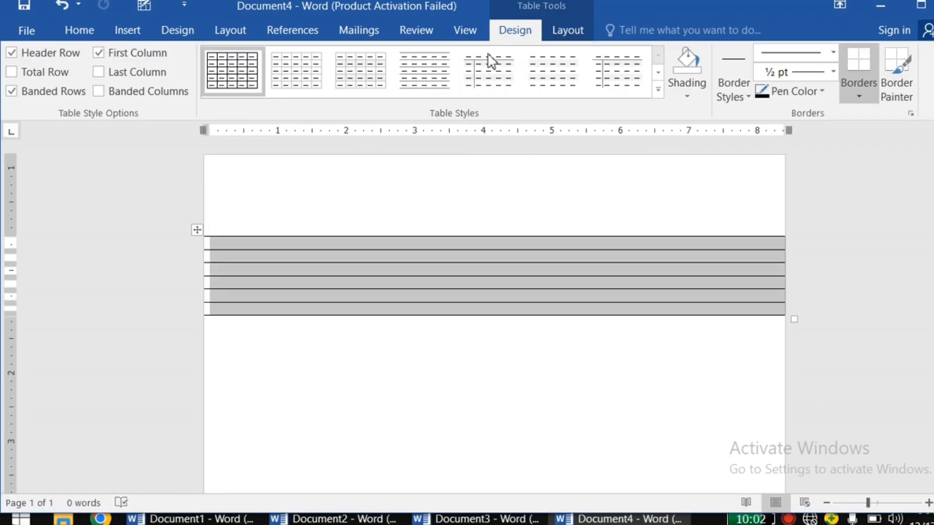
pyautogui.click(567, 30)
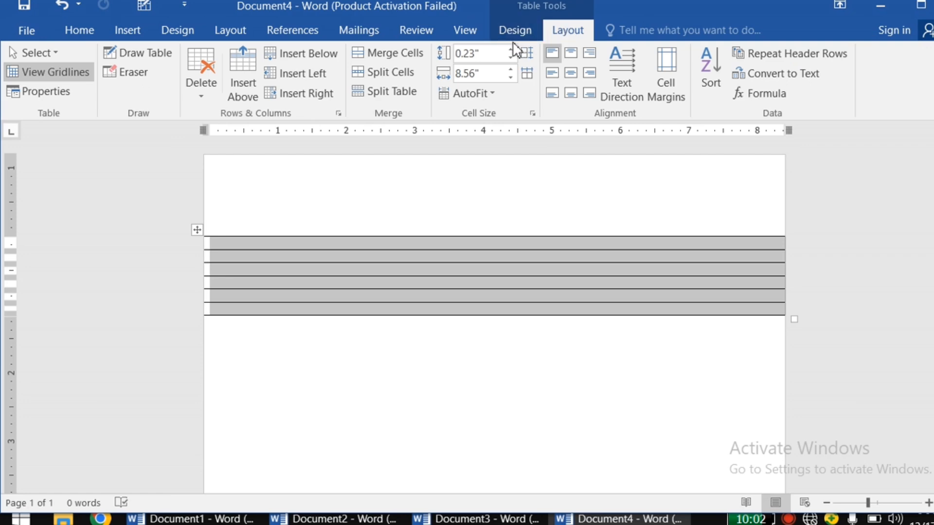
pyautogui.click(479, 60)
pyautogui.press('BackSpace')
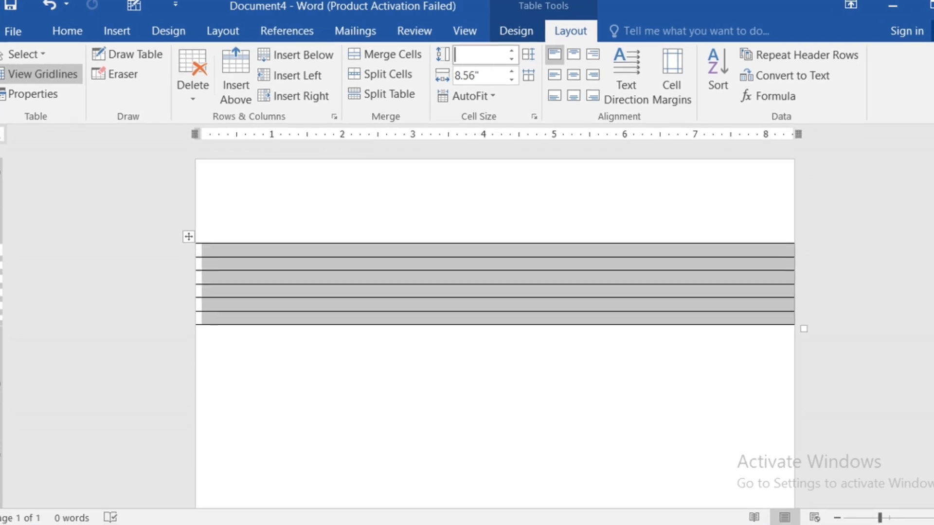
pyautogui.write('0.')
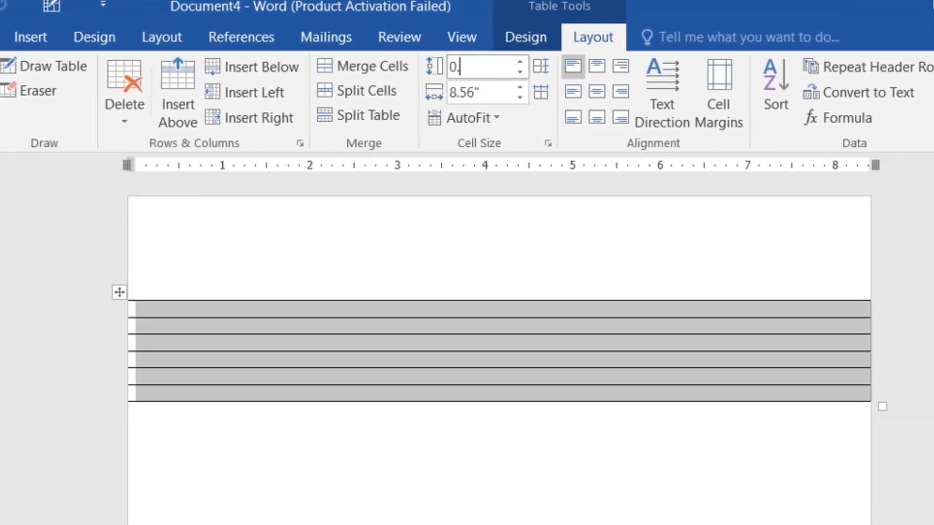
pyautogui.write('37')
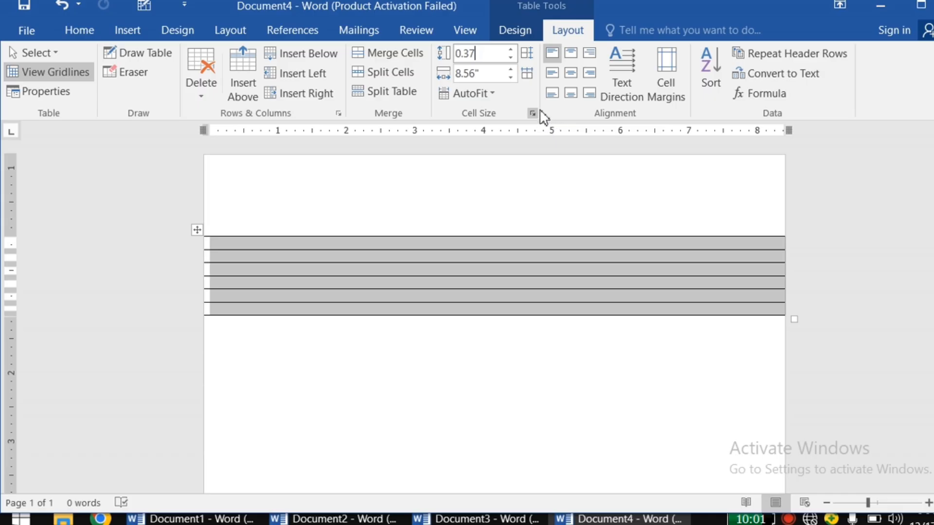
pyautogui.press('Return')
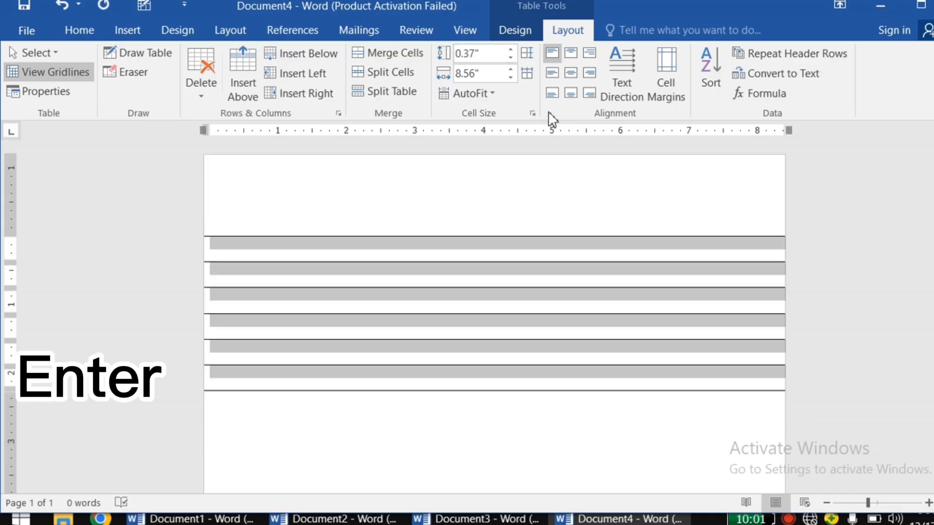
pyautogui.click(546, 270)
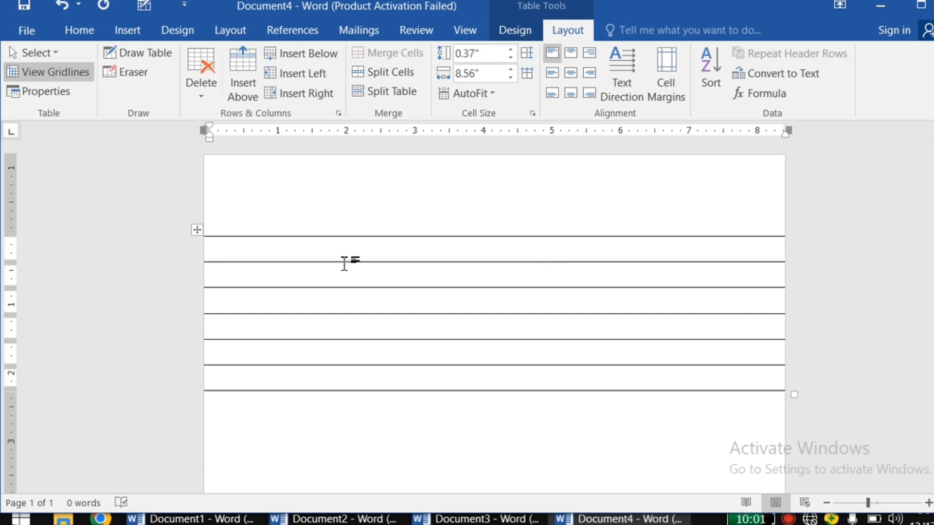
# Add new rows after the table's last row until the lines fill the page to its bottom edge
pyautogui.click(260, 374)
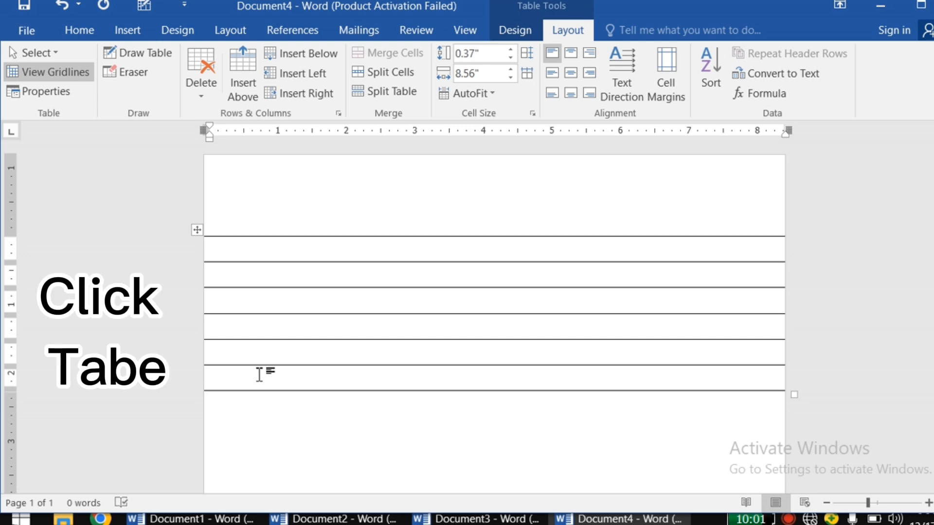
pyautogui.press('Tab')
pyautogui.press('Tab')
pyautogui.press('Tab')
pyautogui.press('Tab')
pyautogui.press('Tab')
pyautogui.press('Tab')
pyautogui.press('Tab')
pyautogui.press('Tab')
pyautogui.press('Tab')
pyautogui.press('Tab')
pyautogui.press('Tab')
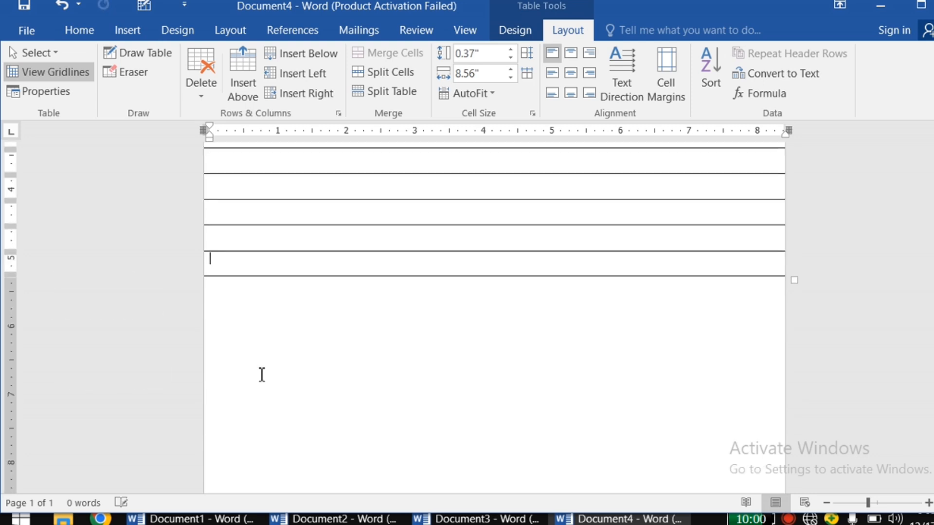
pyautogui.press('Tab')
pyautogui.press('Tab')
pyautogui.press('Tab')
pyautogui.press('Tab')
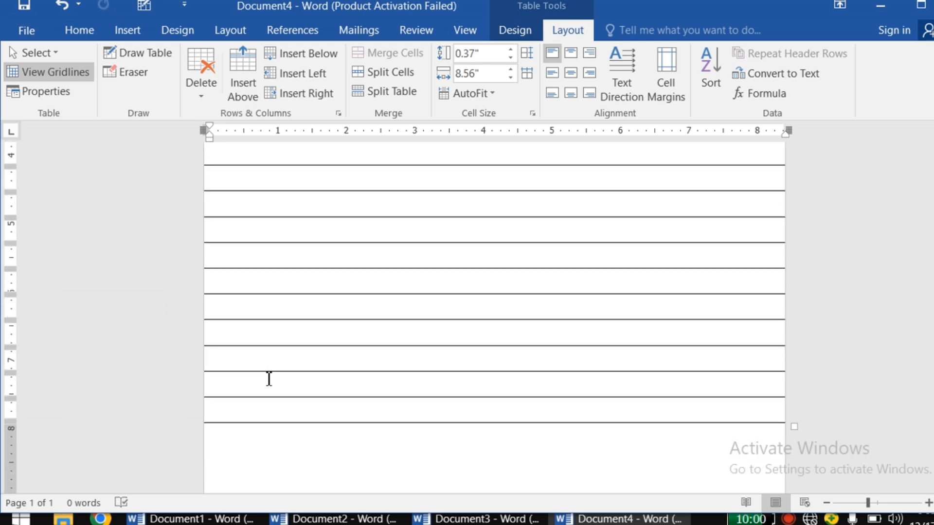
pyautogui.press('Tab')
pyautogui.press('Tab')
pyautogui.press('Tab')
pyautogui.press('Tab')
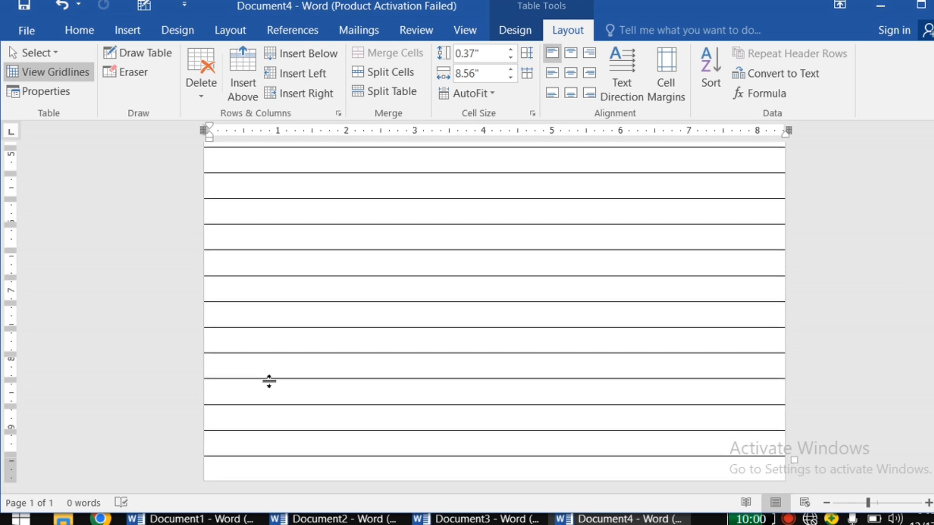
# Review the lined page from its heading area down, zooming out to the whole page
pyautogui.scroll(10, 268, 381)
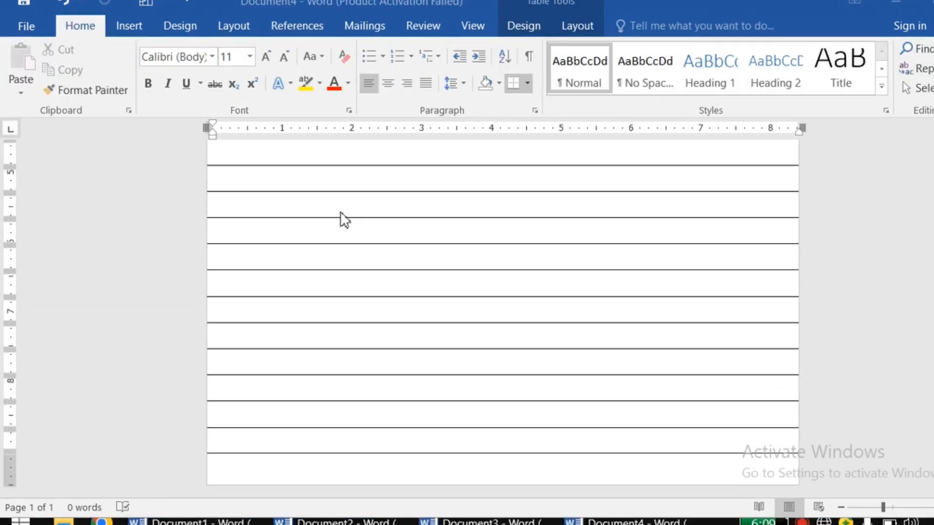
pyautogui.scroll(5, 340, 214)
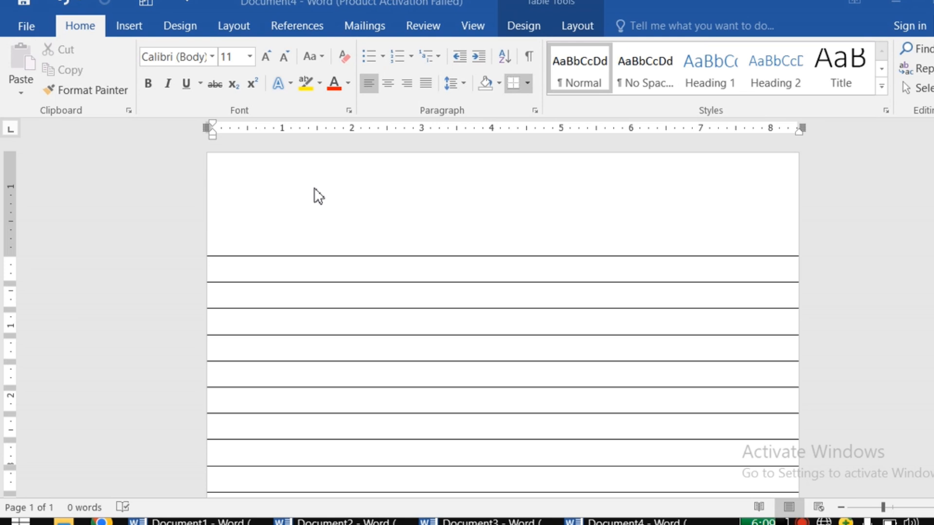
pyautogui.scroll(-2, 334, 199)
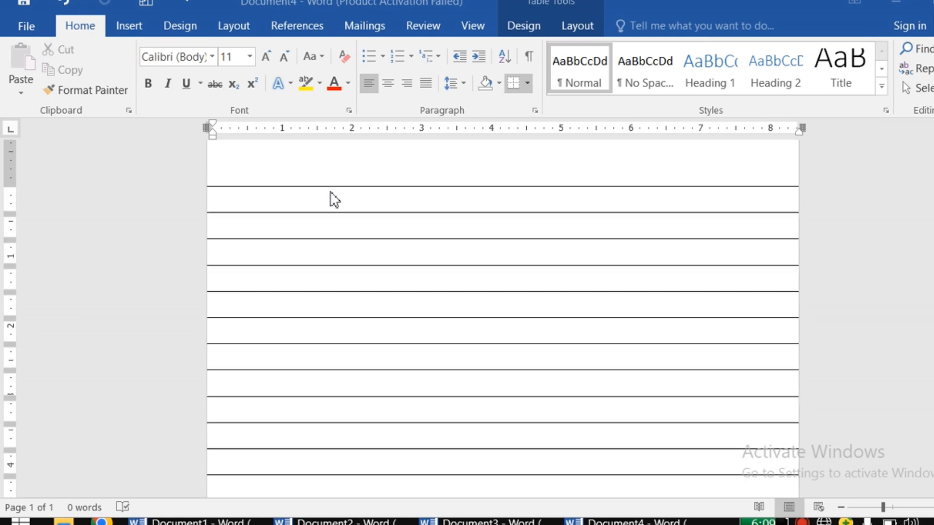
pyautogui.scroll(-2, 334, 198)
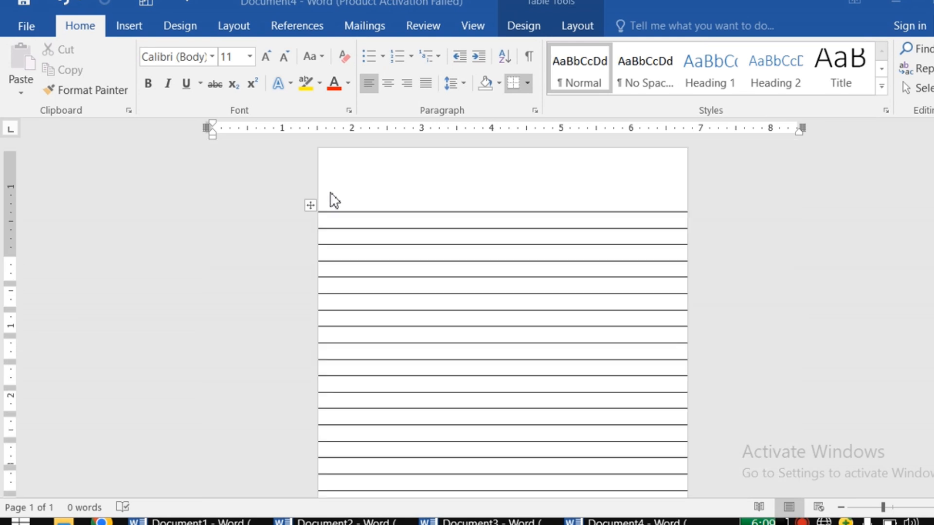
pyautogui.scroll(-2, 330, 193)
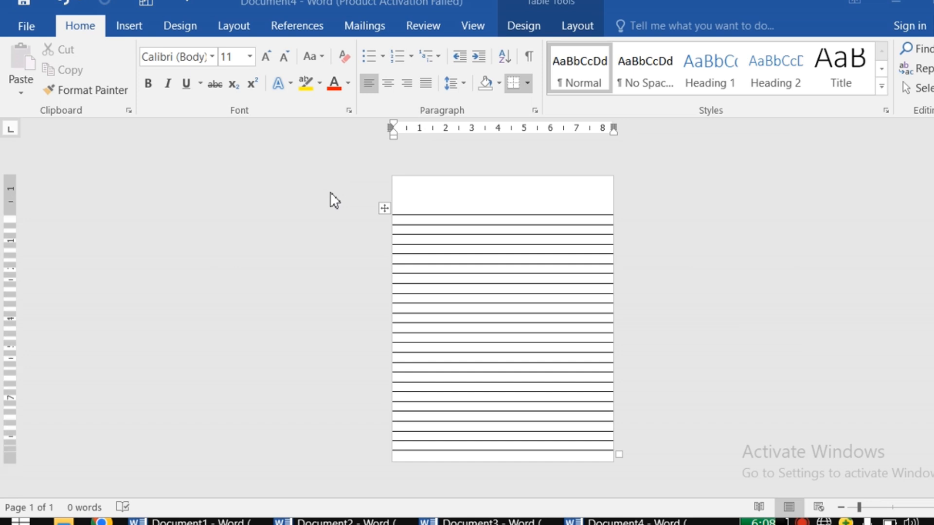
# Draw a straight horizontal line about 8.73" long across the full page width, just above the first ruled line
pyautogui.scroll(3, 330, 199)
pyautogui.scroll(1, 330, 197)
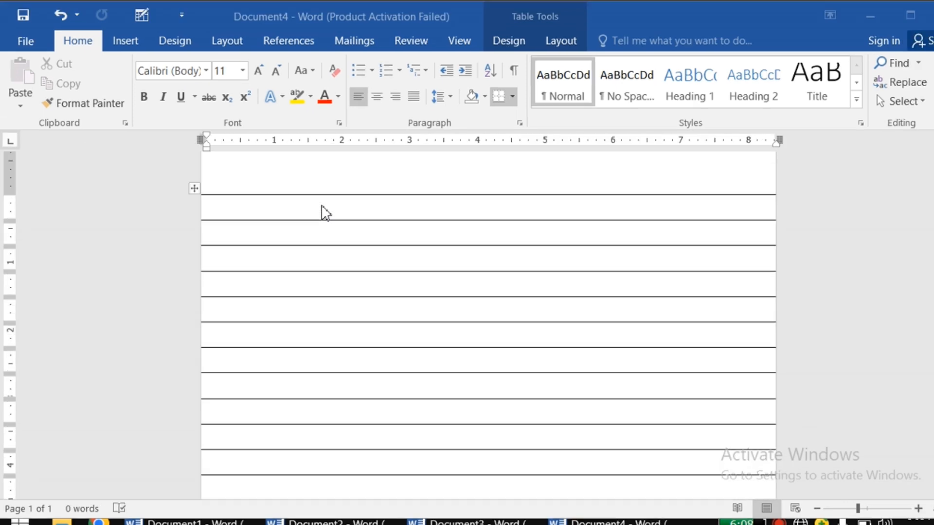
pyautogui.scroll(3, 325, 213)
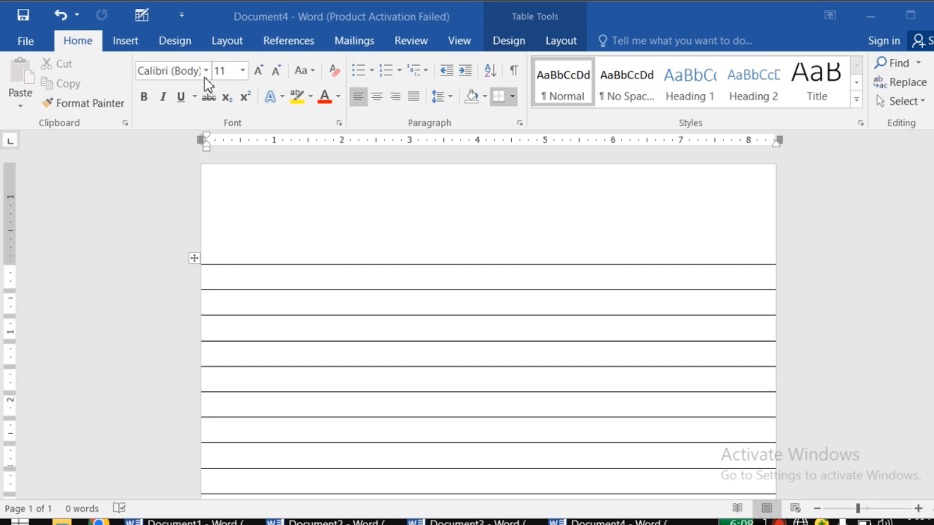
pyautogui.click(122, 37)
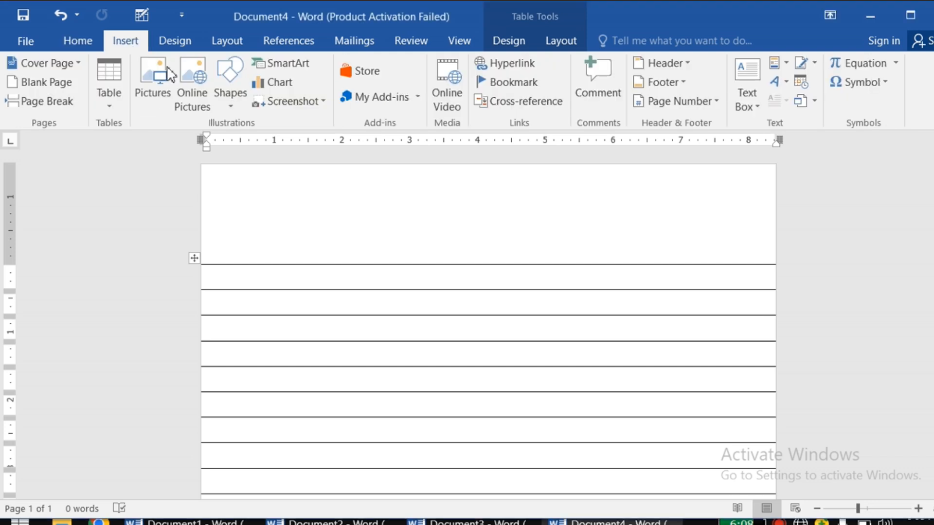
pyautogui.click(239, 83)
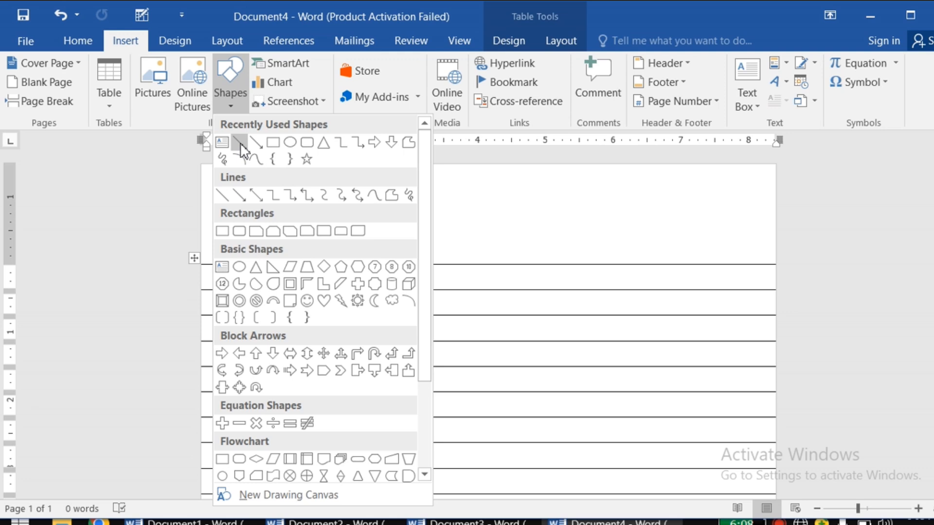
pyautogui.click(222, 196)
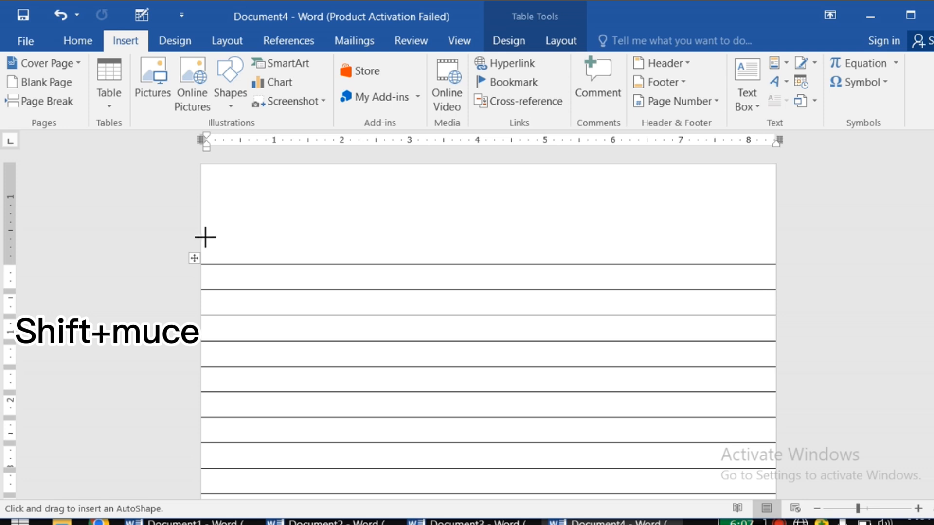
pyautogui.moveTo(205, 237)
pyautogui.mouseDown()
pyautogui.moveTo(354, 265)
pyautogui.moveTo(694, 223)
pyautogui.moveTo(782, 232)
pyautogui.mouseUp()
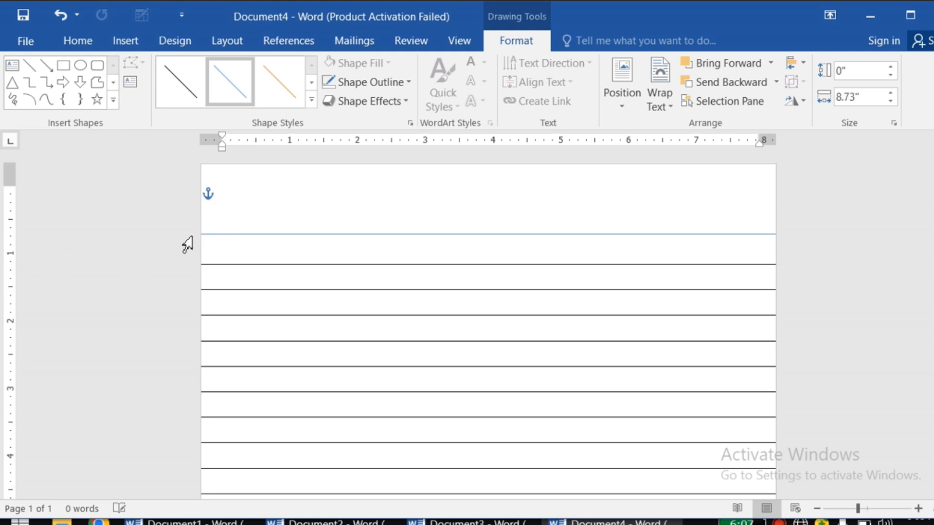
# Apply the black preset line style to the horizontal line and set its outline color to red
pyautogui.click(188, 83)
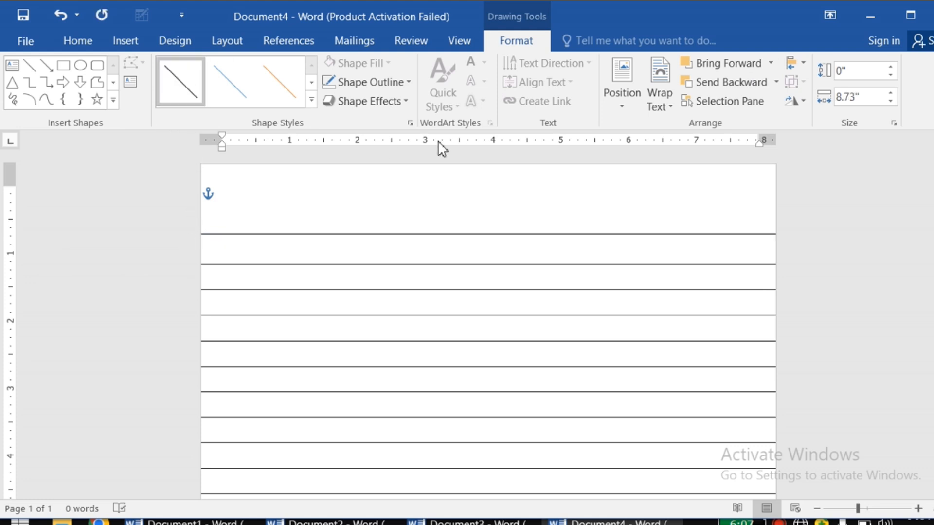
pyautogui.click(404, 83)
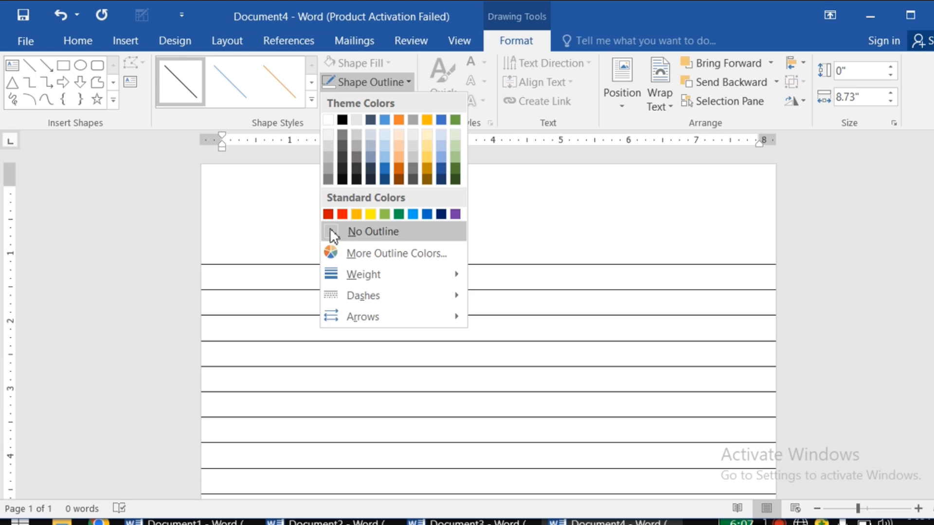
pyautogui.click(342, 214)
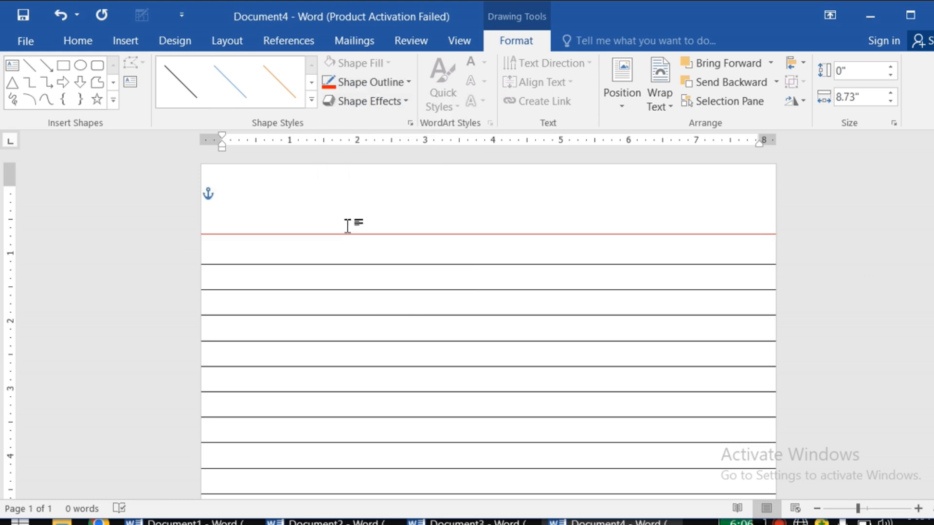
# Duplicate the red horizontal line and place the copy slightly above the original to form a double heading line
pyautogui.click(437, 234)
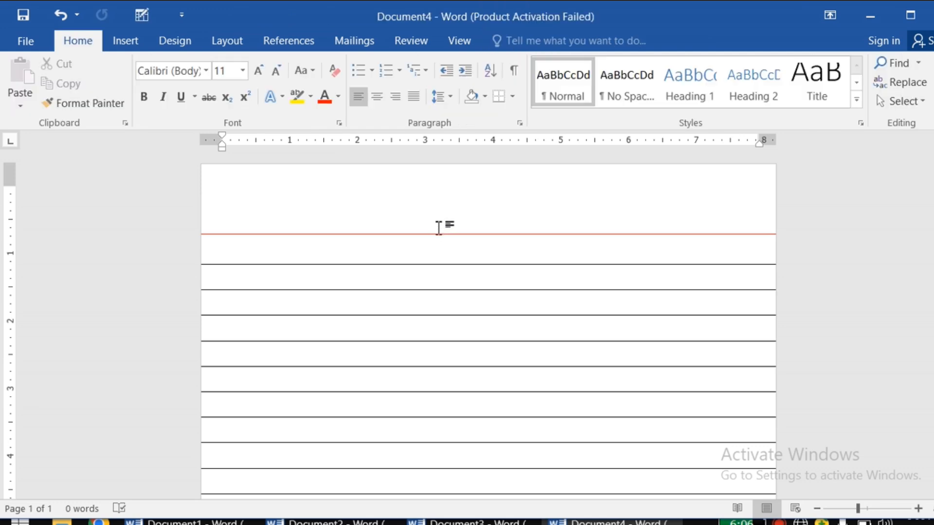
pyautogui.moveTo(441, 237)
pyautogui.mouseDown()
pyautogui.moveTo(438, 225)
pyautogui.moveTo(440, 233)
pyautogui.mouseUp()
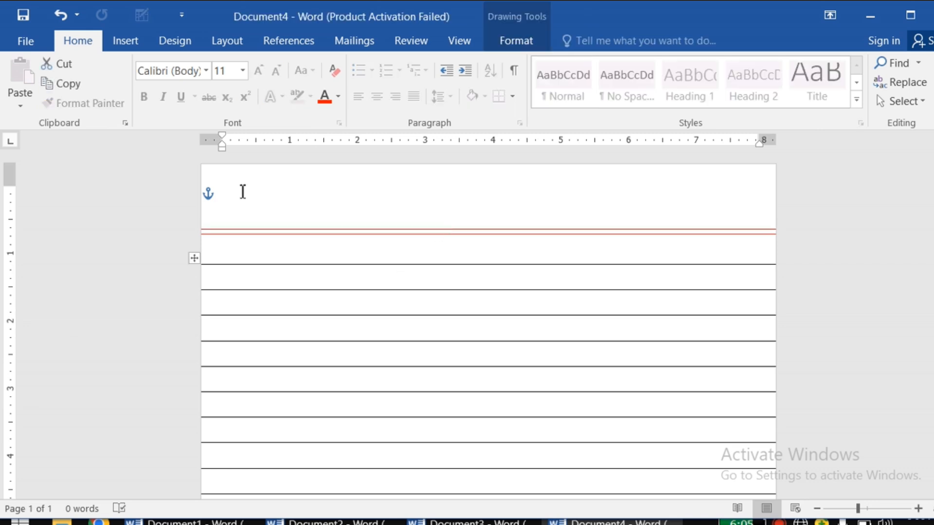
pyautogui.click(323, 185)
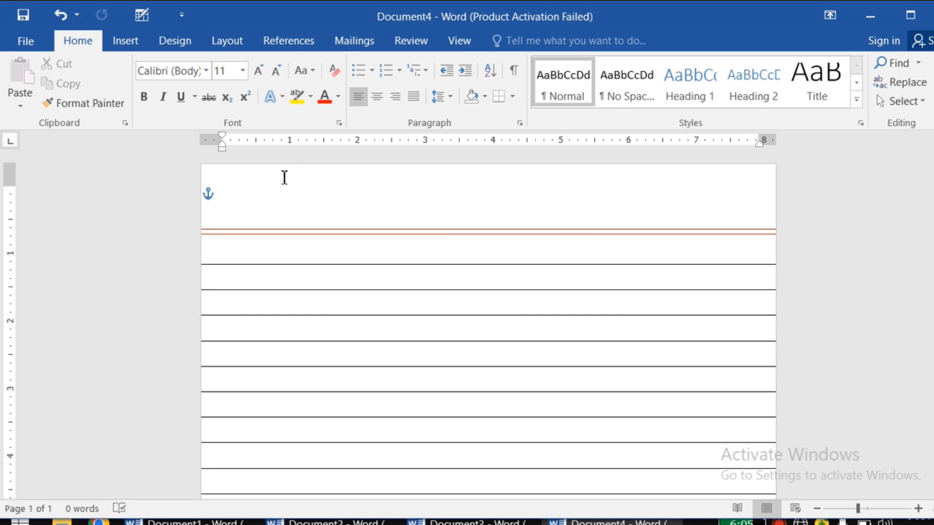
# Draw a straight vertical line about 5.49" long down from the page's top near its left edge
pyautogui.click(147, 38)
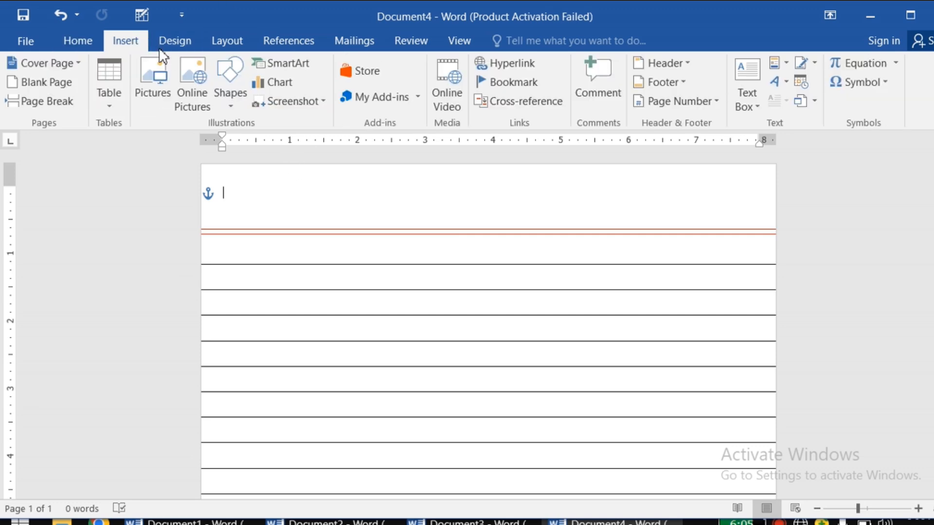
pyautogui.click(231, 81)
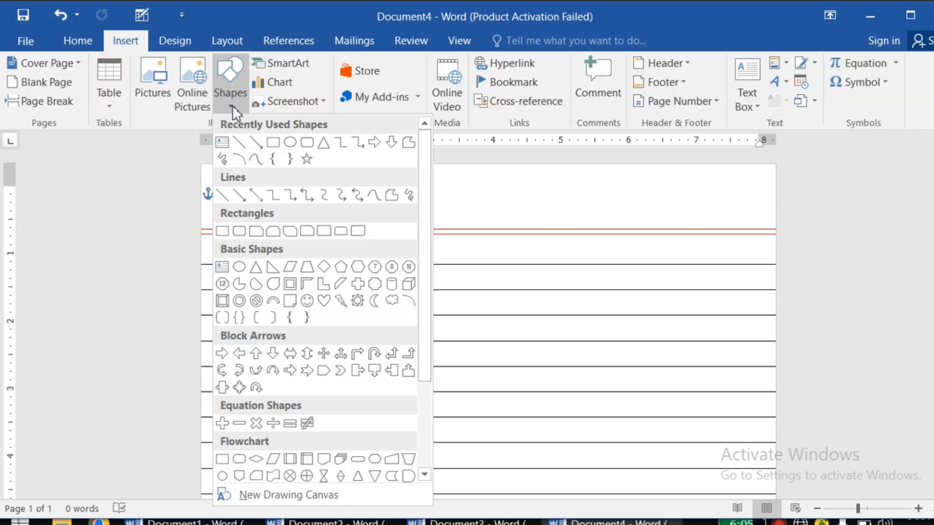
pyautogui.click(234, 141)
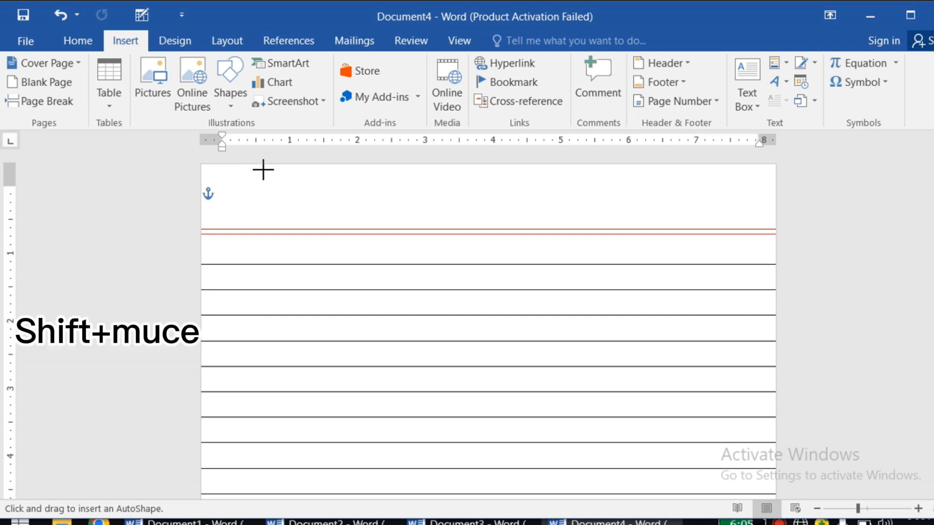
pyautogui.moveTo(262, 168); pyautogui.dragTo(280, 519)
# Extend the vertical line's lower end to the bottom of the page, making it about 11.15" long
pyautogui.scroll(-5, 327, 351)
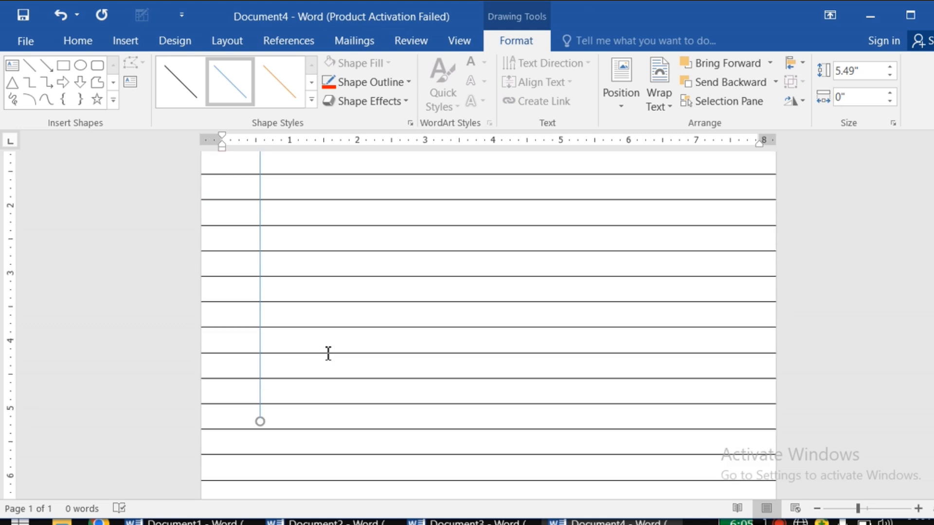
pyautogui.scroll(-4, 329, 360)
pyautogui.scroll(1, 328, 360)
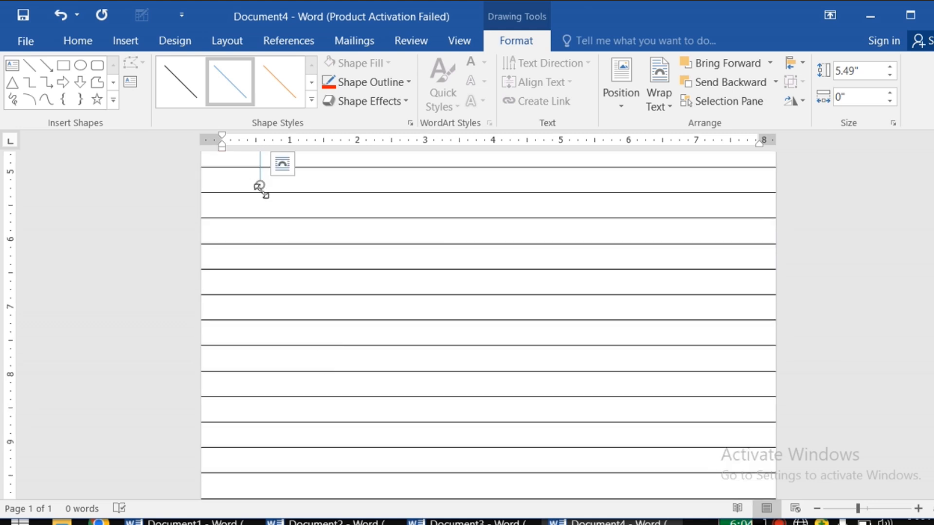
pyautogui.moveTo(263, 193); pyautogui.dragTo(272, 453)
pyautogui.moveTo(280, 490); pyautogui.dragTo(278, 497)
# Apply the black preset line style to the vertical line and set its outline color to red
pyautogui.scroll(8, 256, 266)
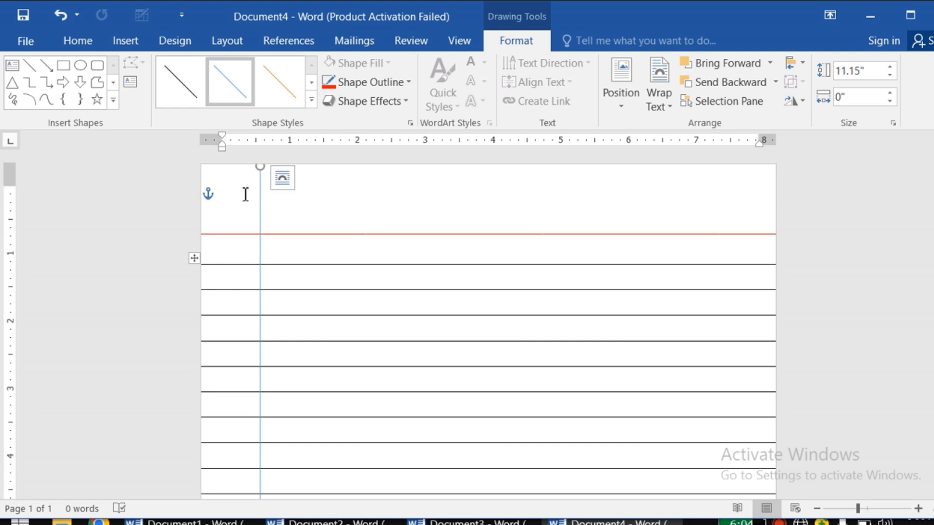
pyautogui.click(194, 107)
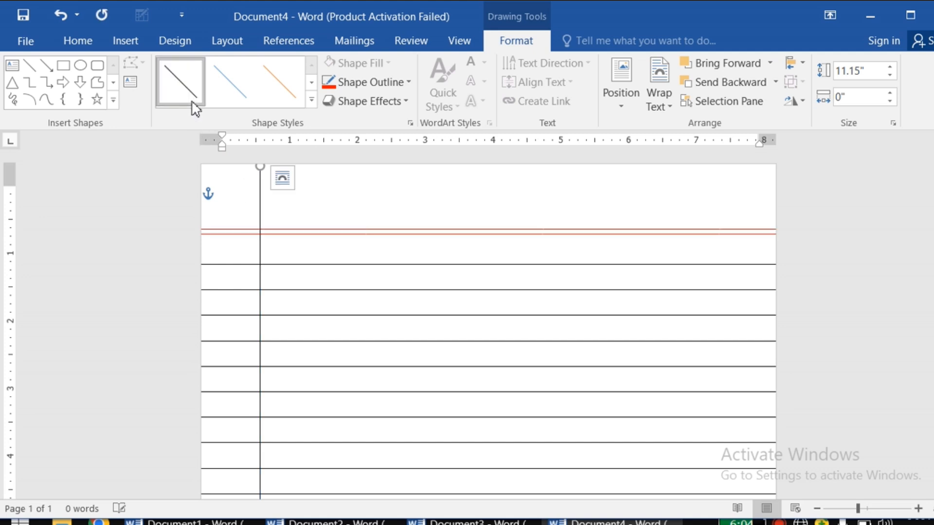
pyautogui.click(390, 81)
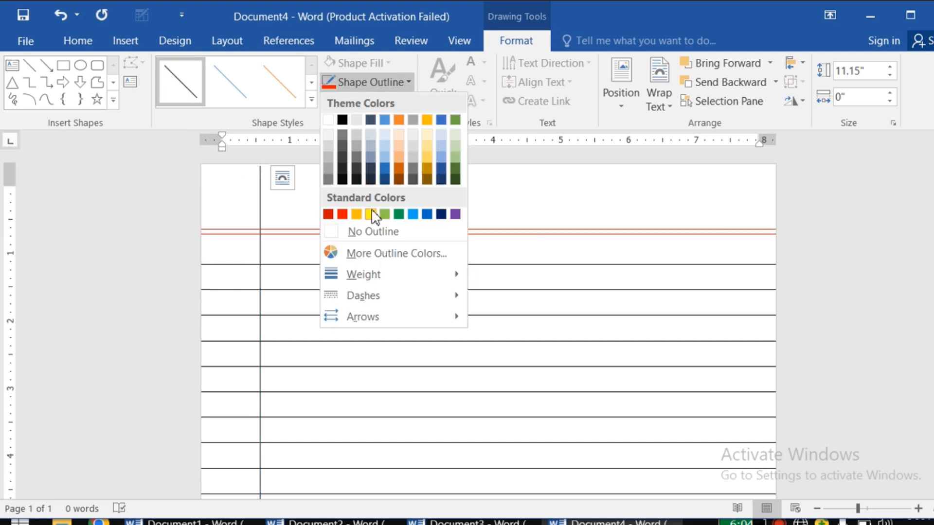
pyautogui.click(342, 215)
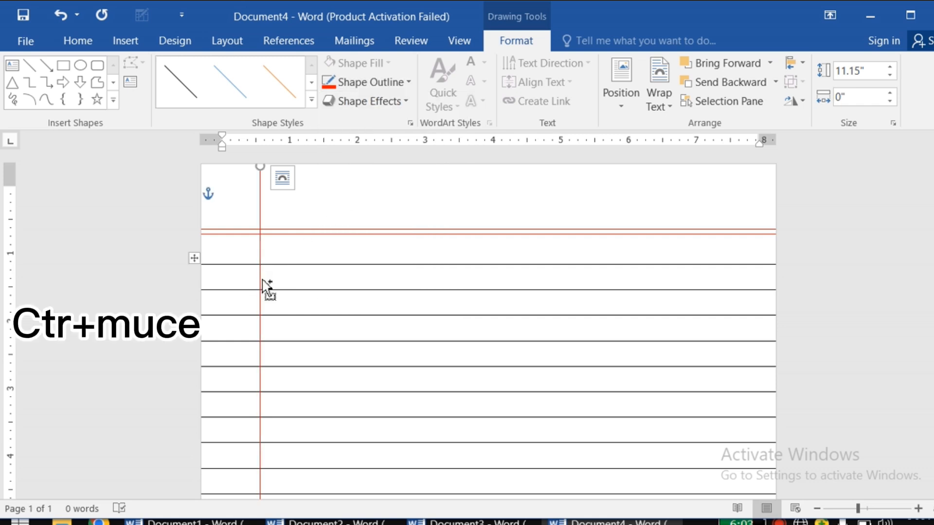
# Duplicate the red vertical line slightly to its right as a double margin line and check it down the page
pyautogui.moveTo(262, 279); pyautogui.dragTo(265, 279)
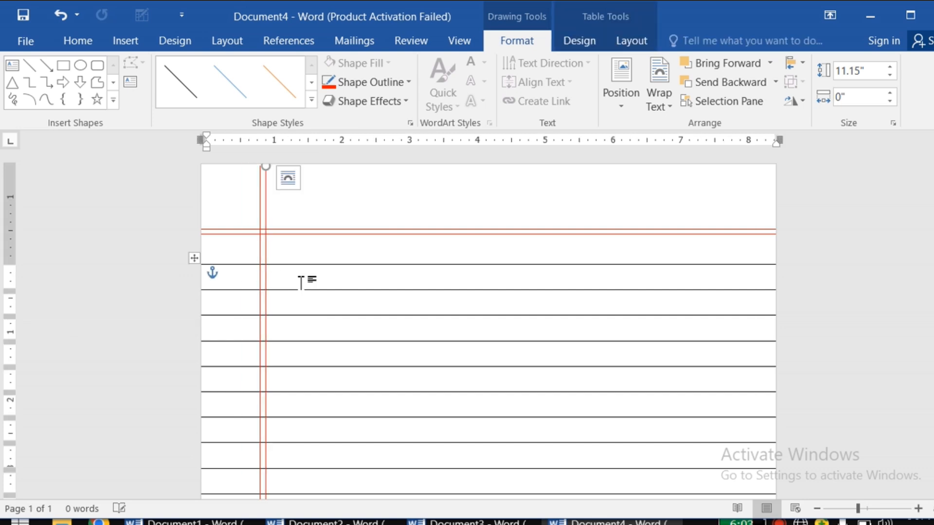
pyautogui.scroll(-2, 253, 285)
pyautogui.scroll(-3, 227, 288)
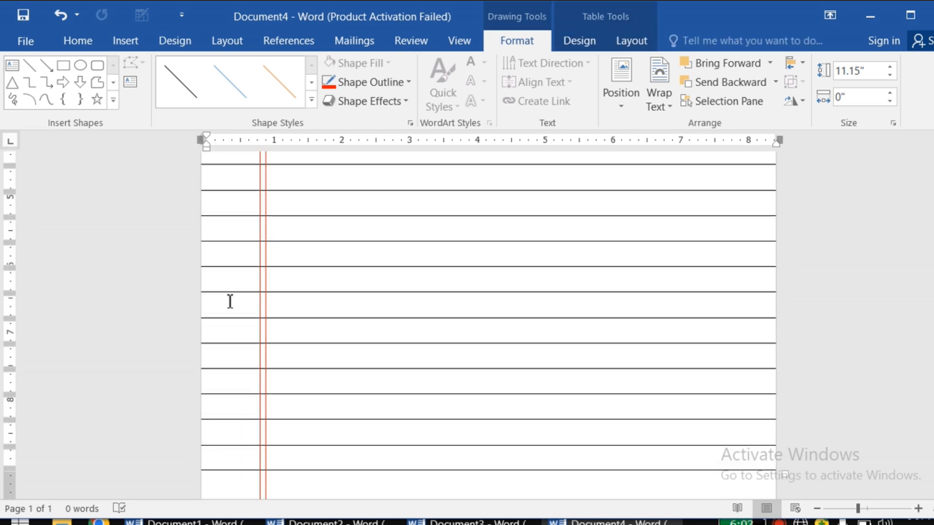
pyautogui.scroll(5, 252, 328)
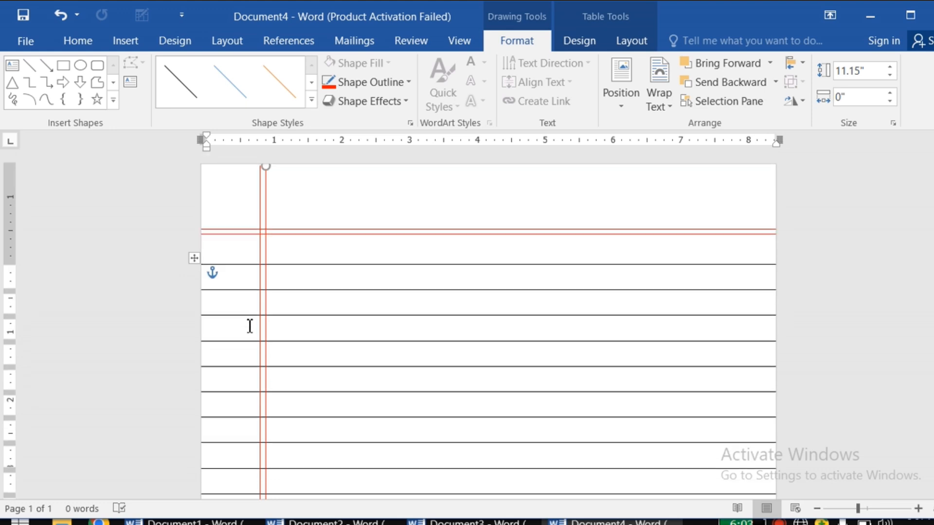
pyautogui.click(359, 211)
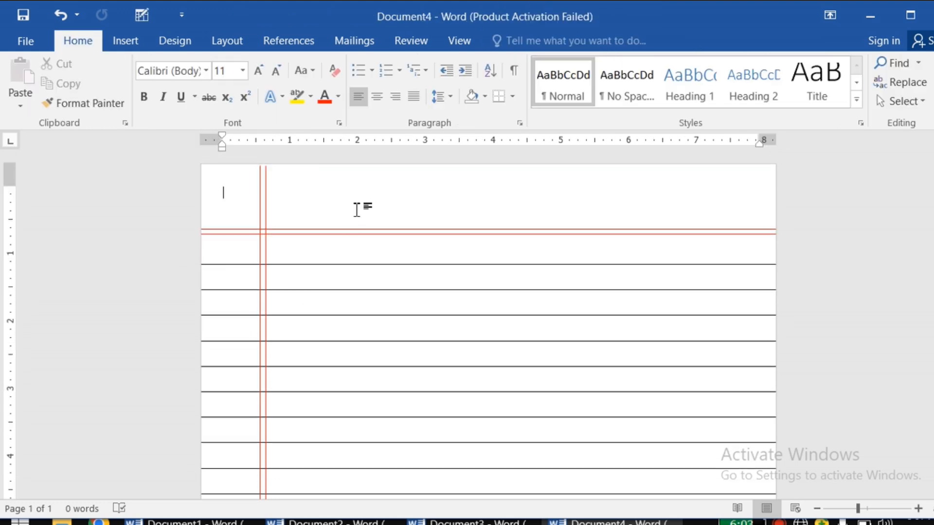
# Extend the upper ends of both red vertical margin lines to the page's top edge
pyautogui.click(261, 202)
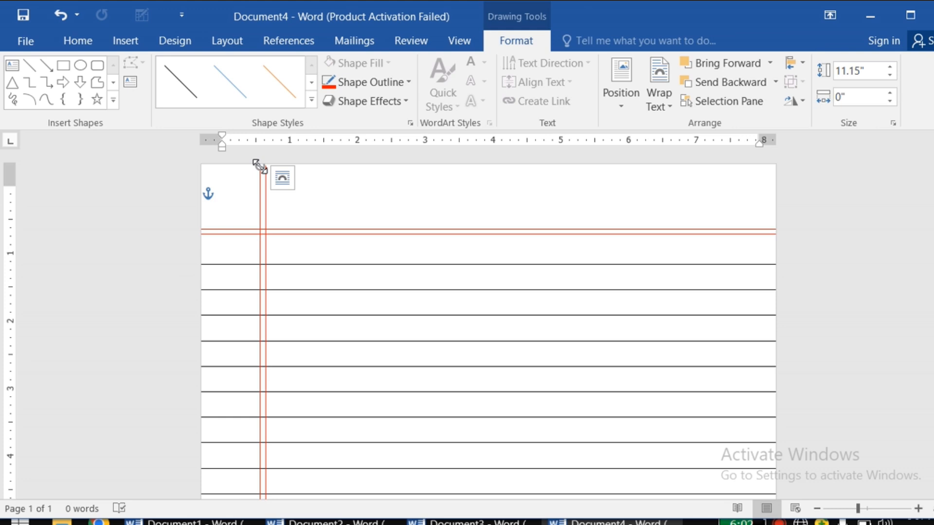
pyautogui.moveTo(259, 167); pyautogui.dragTo(261, 152)
pyautogui.click(267, 179)
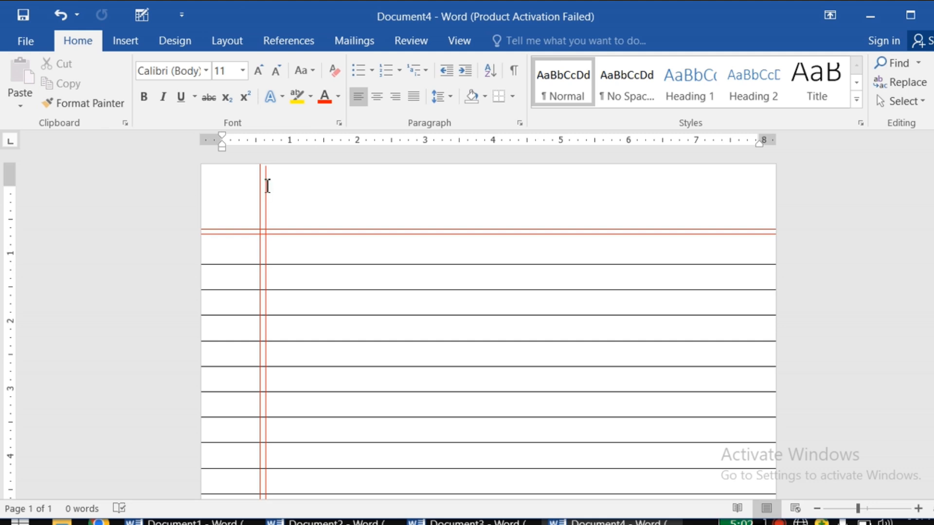
pyautogui.click(266, 178)
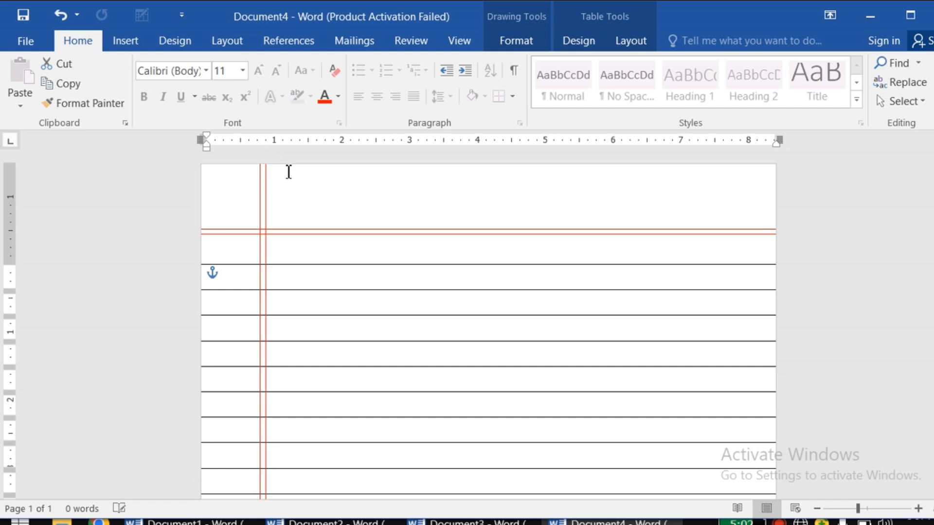
pyautogui.click(327, 199)
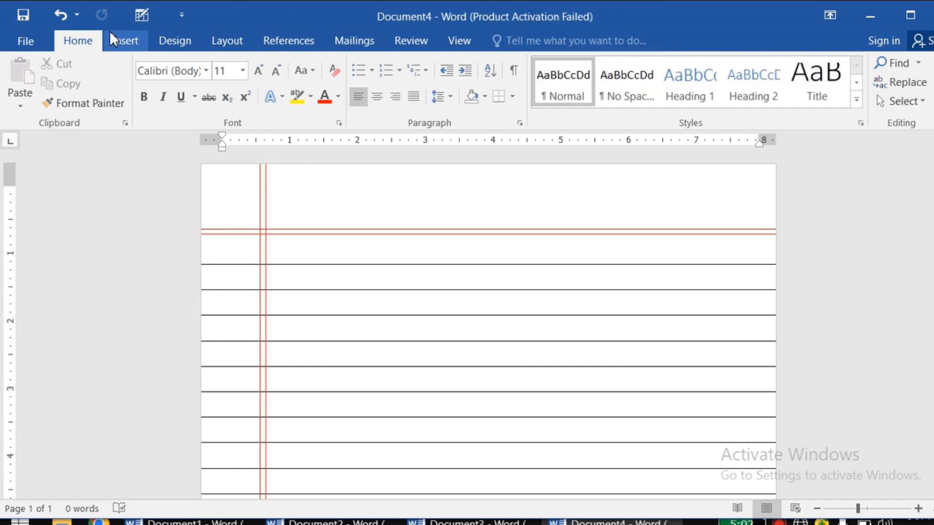
# Draw a rounded rectangle about 0.8" high and 1.49" wide in the heading area's upper-right corner
pyautogui.click(128, 43)
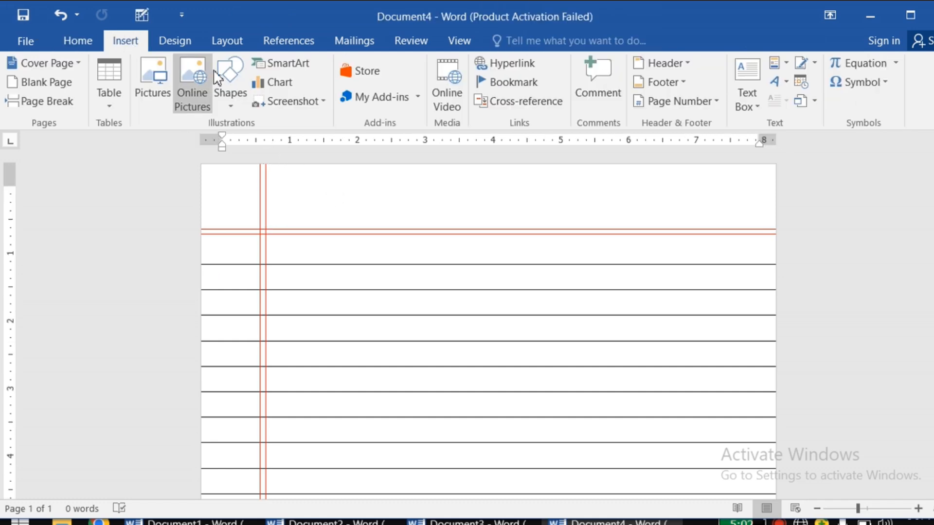
pyautogui.click(222, 83)
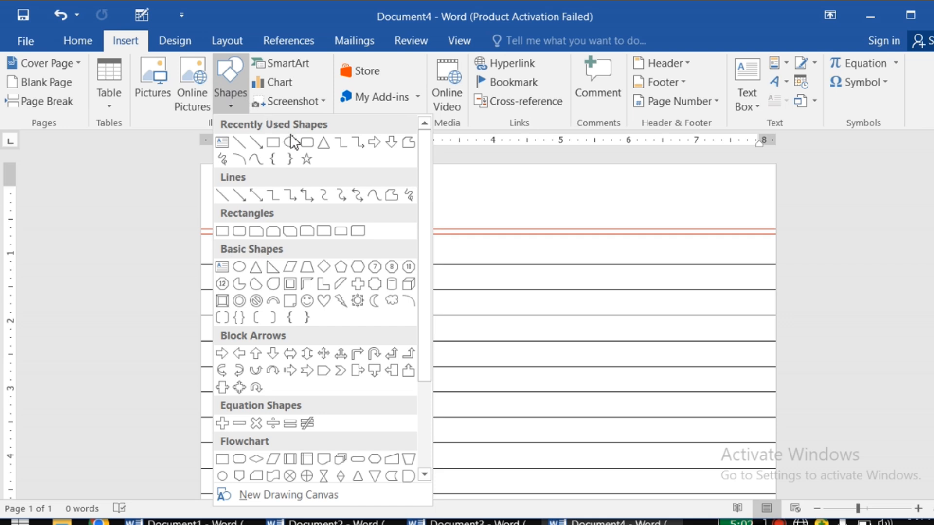
pyautogui.click(315, 144)
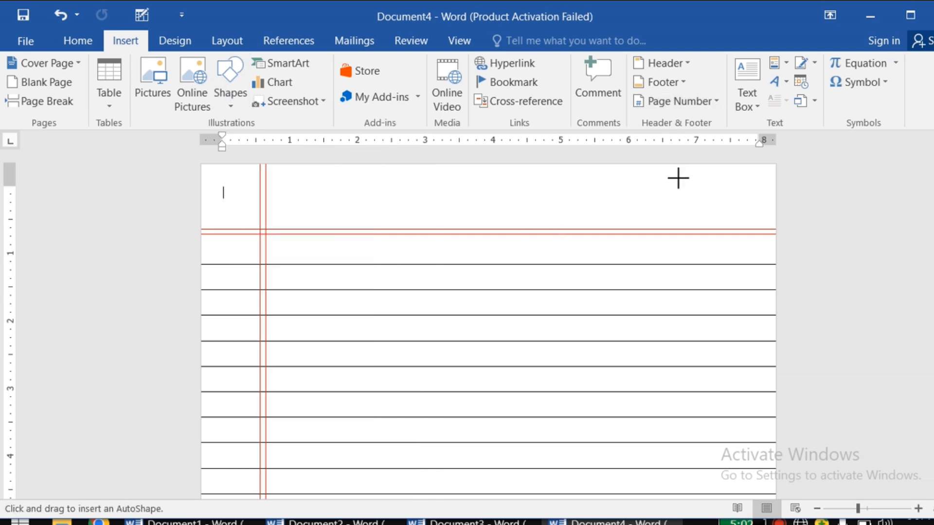
pyautogui.moveTo(672, 168)
pyautogui.mouseDown()
pyautogui.moveTo(748, 223)
pyautogui.moveTo(773, 224)
pyautogui.mouseUp()
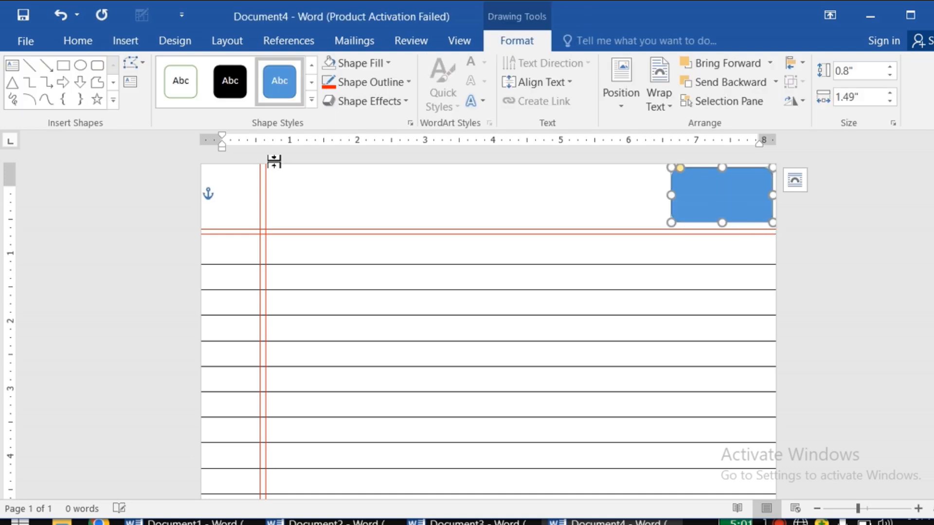
# Apply the white-filled preset style with a green outline to the rounded rectangle and remove its outline
pyautogui.click(170, 93)
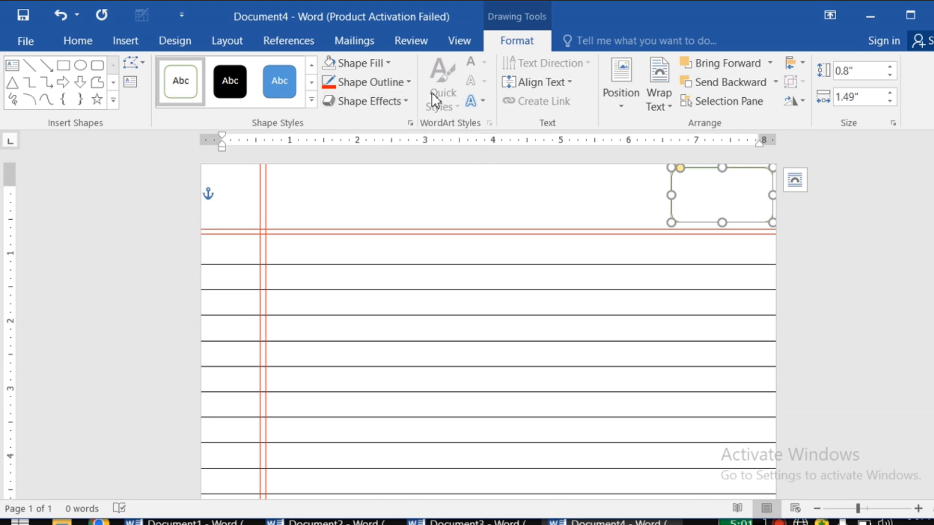
pyautogui.click(387, 81)
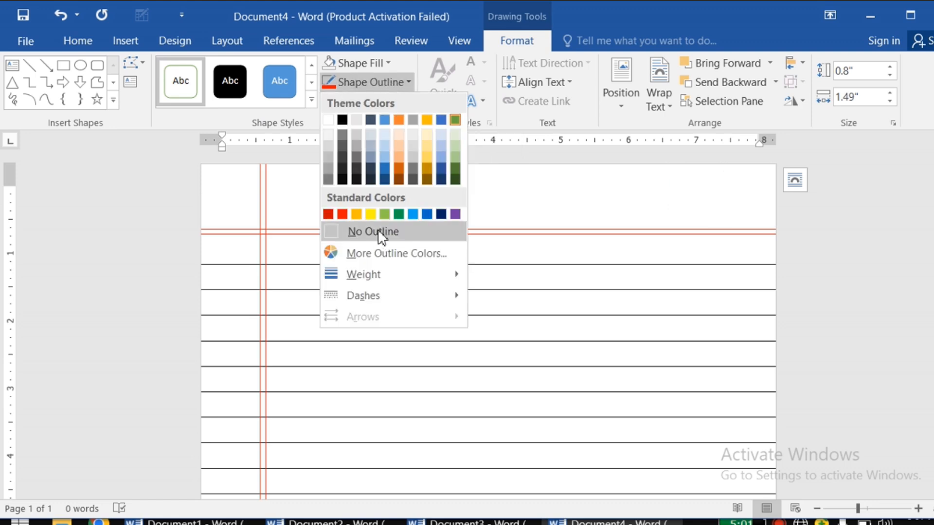
pyautogui.click(381, 232)
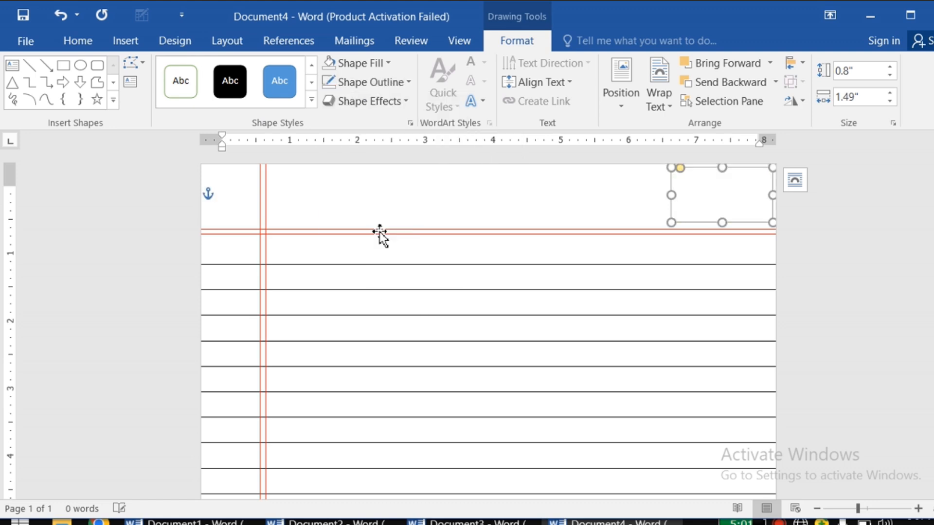
# Add two text lines inside the rounded rectangle, "Date" and "Page", each followed by a row of dots of matching length
pyautogui.rightClick(698, 223)
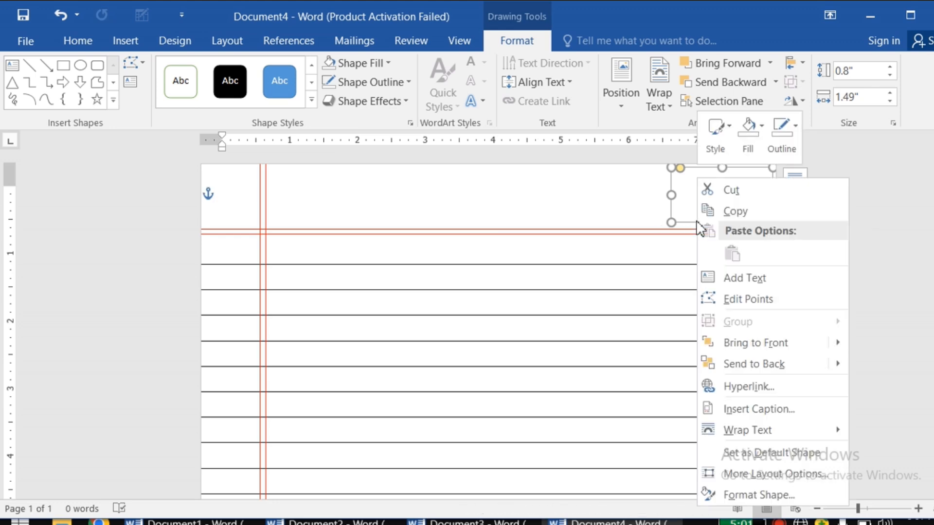
pyautogui.click(762, 279)
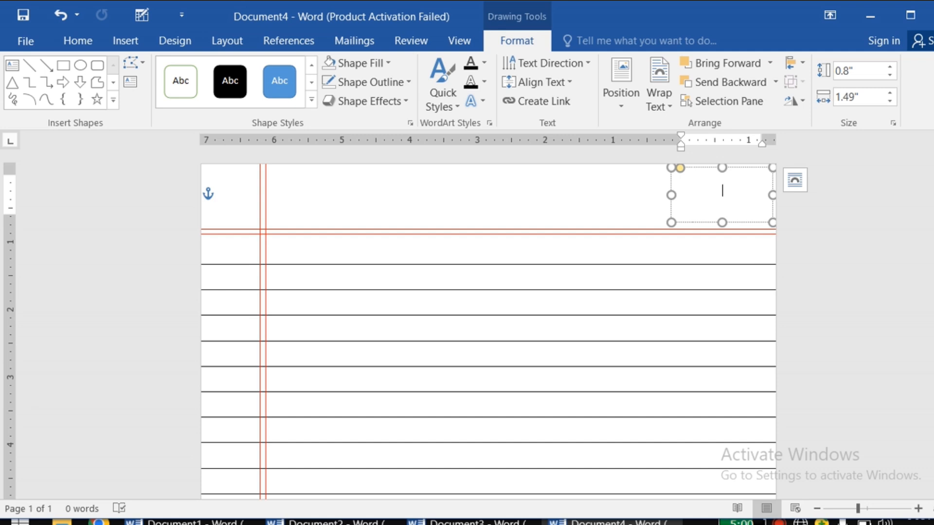
pyautogui.write('Date.......................')
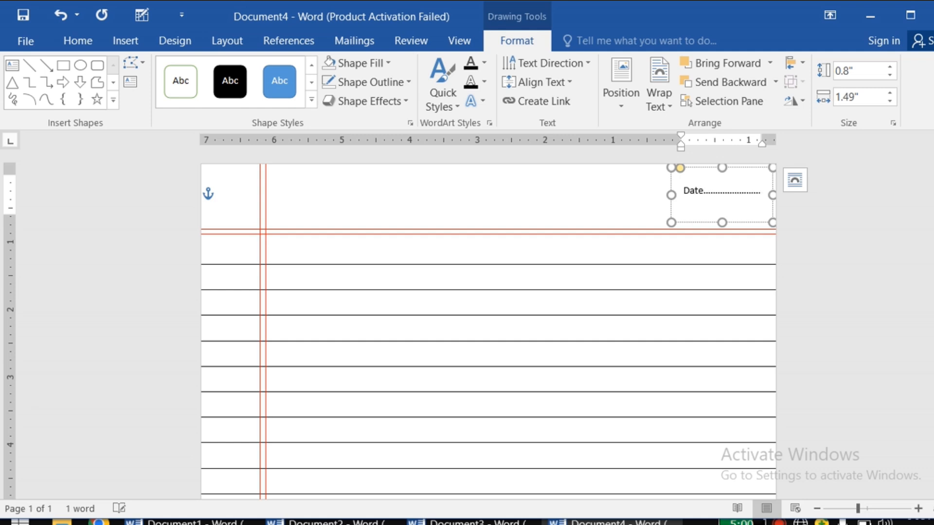
pyautogui.press('Return')
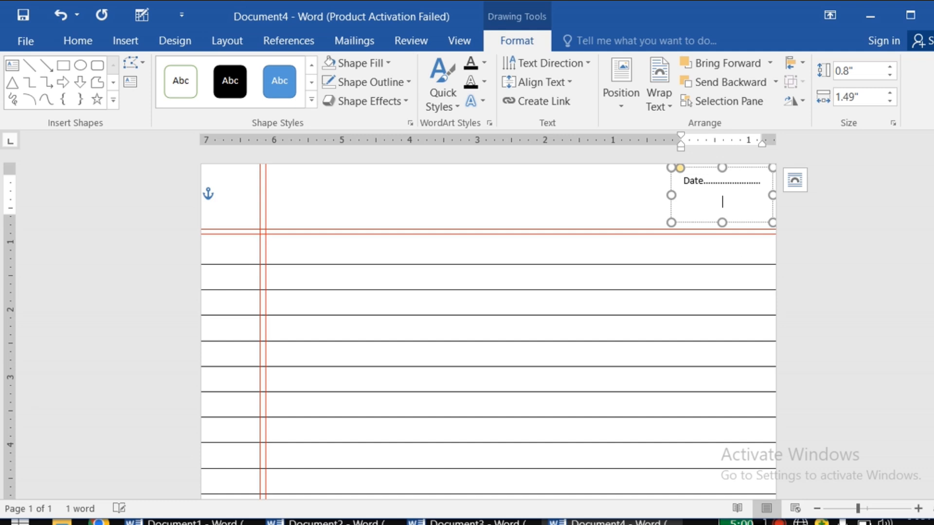
pyautogui.write('Page........................')
pyautogui.press('BackSpace')
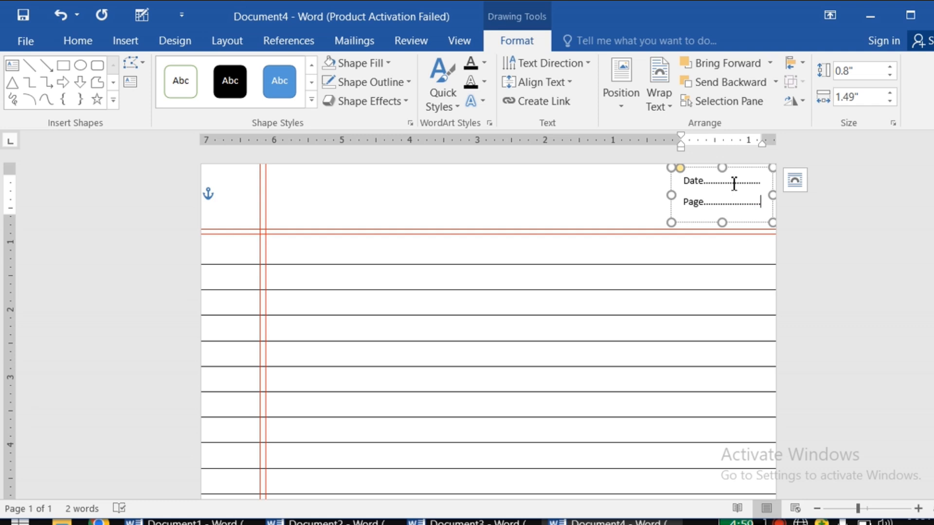
# Remove the space after paragraph from both the Date and Page lines in the box
pyautogui.hotkey('ctrl', 'a')
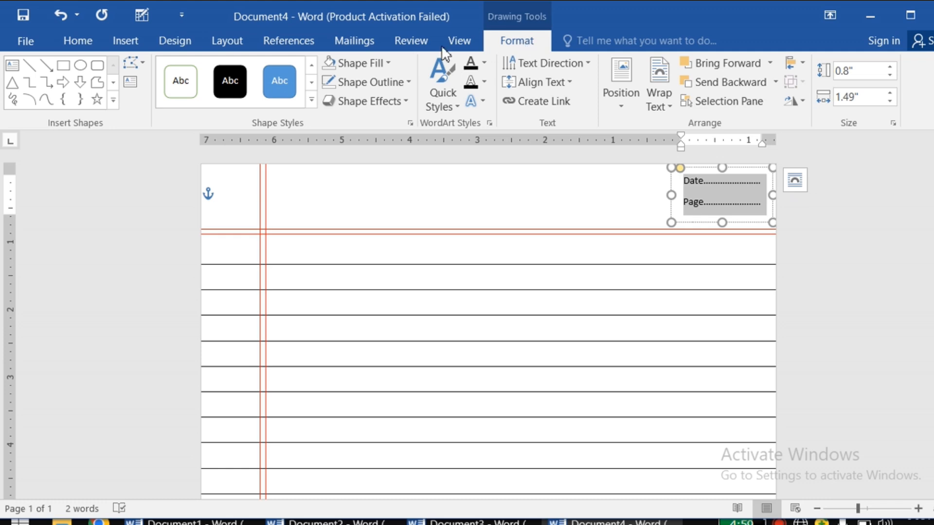
pyautogui.click(95, 44)
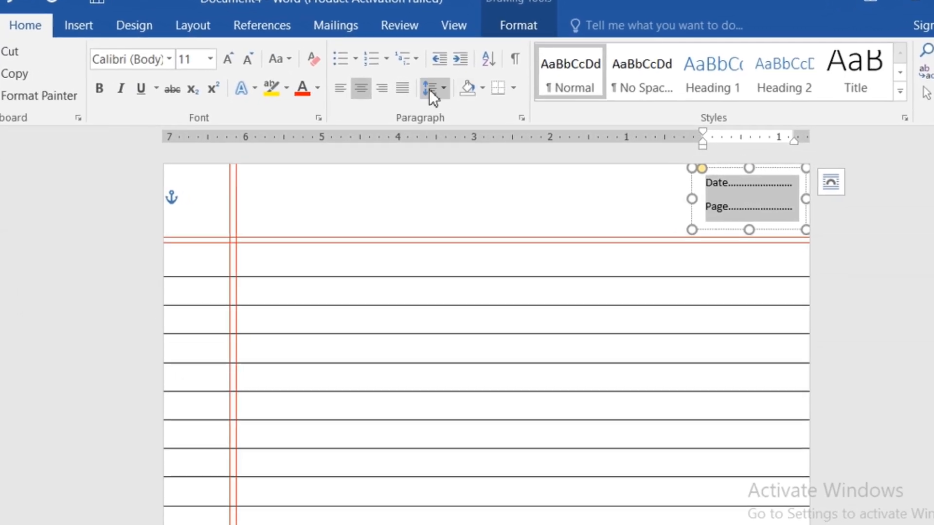
pyautogui.click(444, 97)
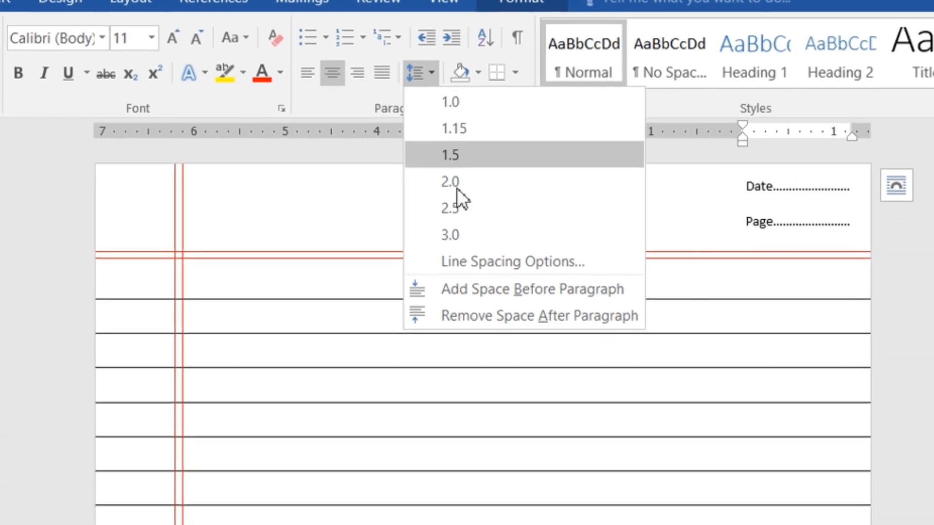
pyautogui.click(461, 337)
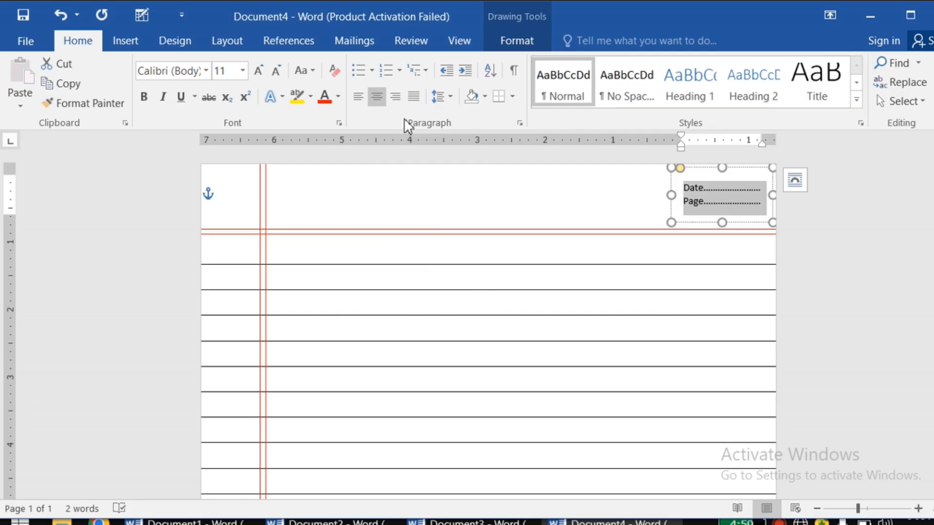
# Set the font color of the Date and Page lines to red, deselect the box and check the whole sheet
pyautogui.click(337, 96)
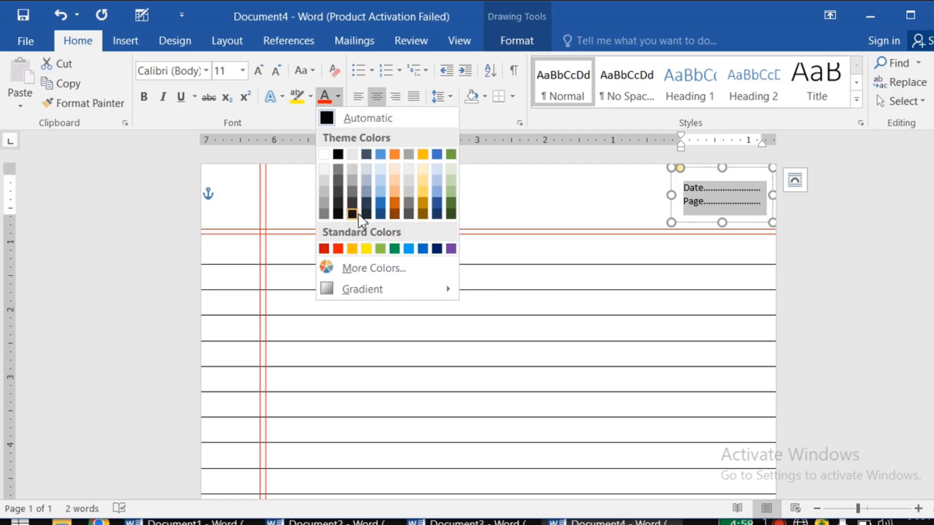
pyautogui.click(338, 248)
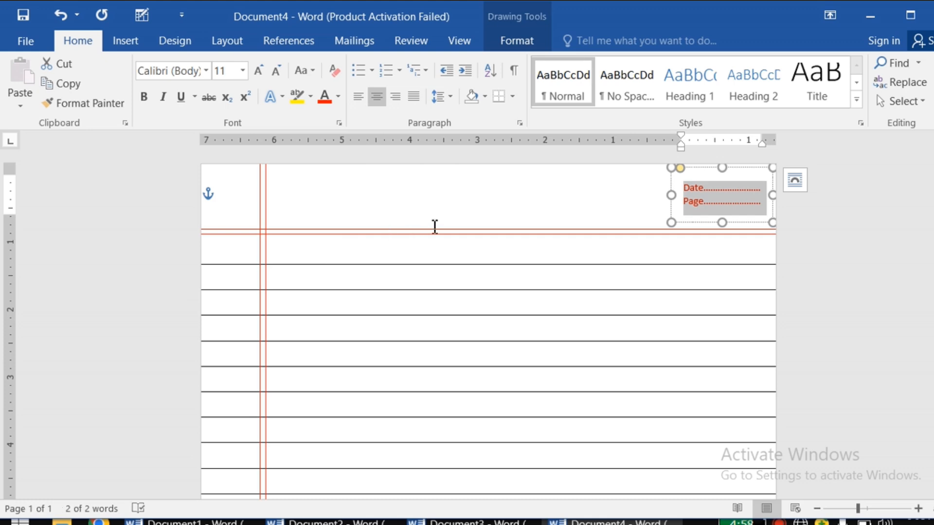
pyautogui.click(474, 199)
pyautogui.scroll(-15, 474, 199)
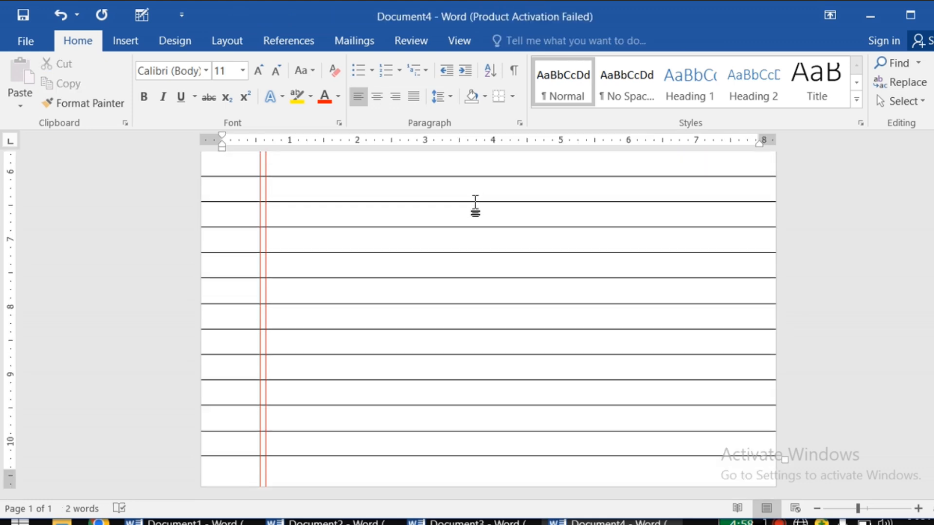
pyautogui.scroll(15, 476, 205)
pyautogui.scroll(1, 472, 207)
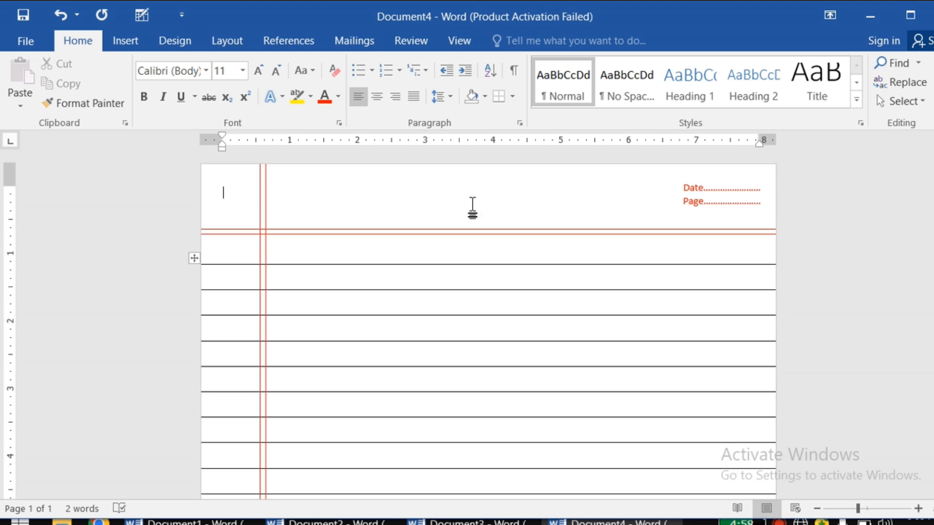
pyautogui.click(472, 206)
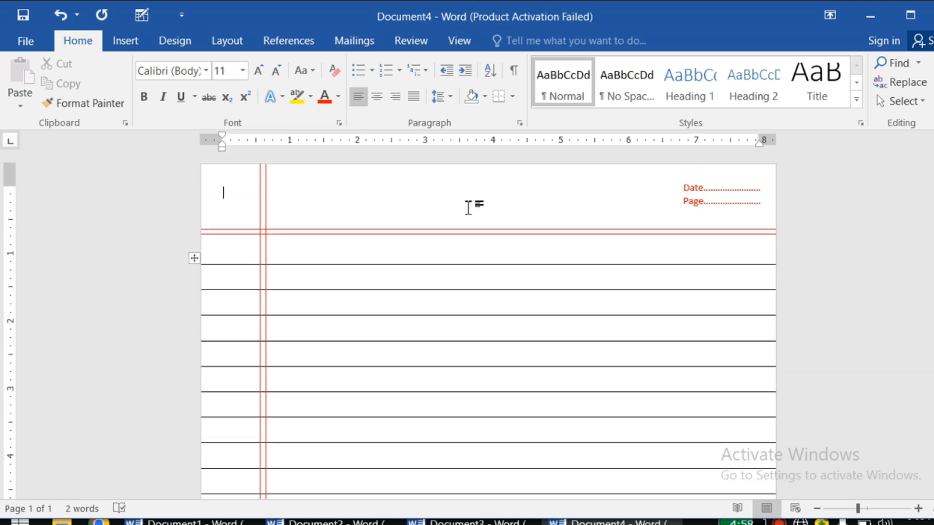